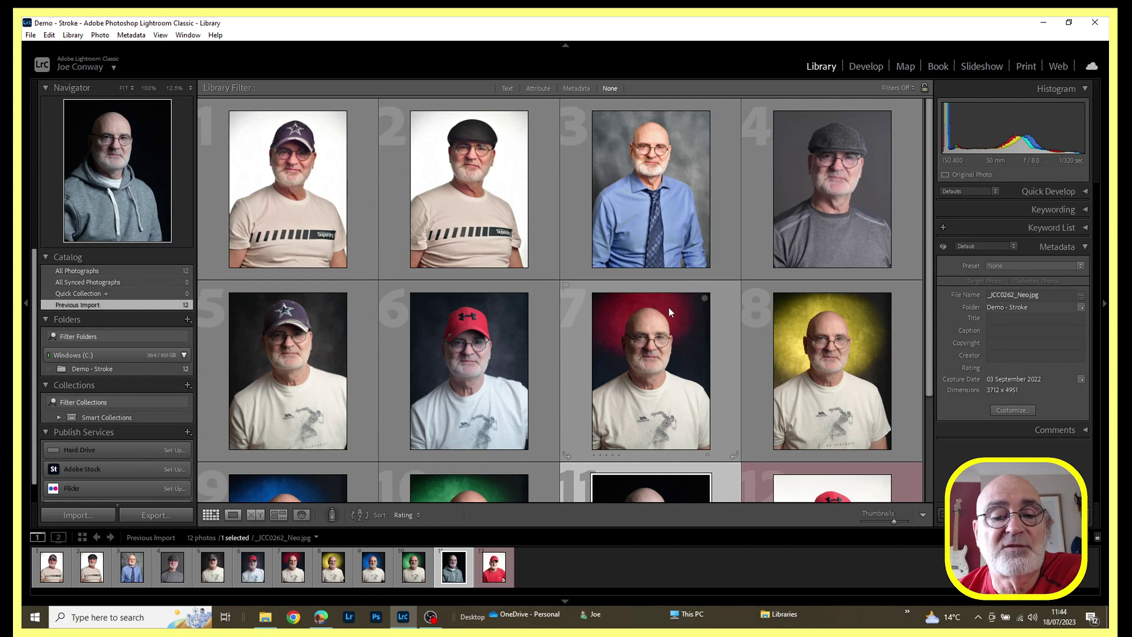
- Look through all the imported portraits in the grid, from the first row to the last
scroll(669, 309, down, 3)
scroll(669, 316, up, 3)
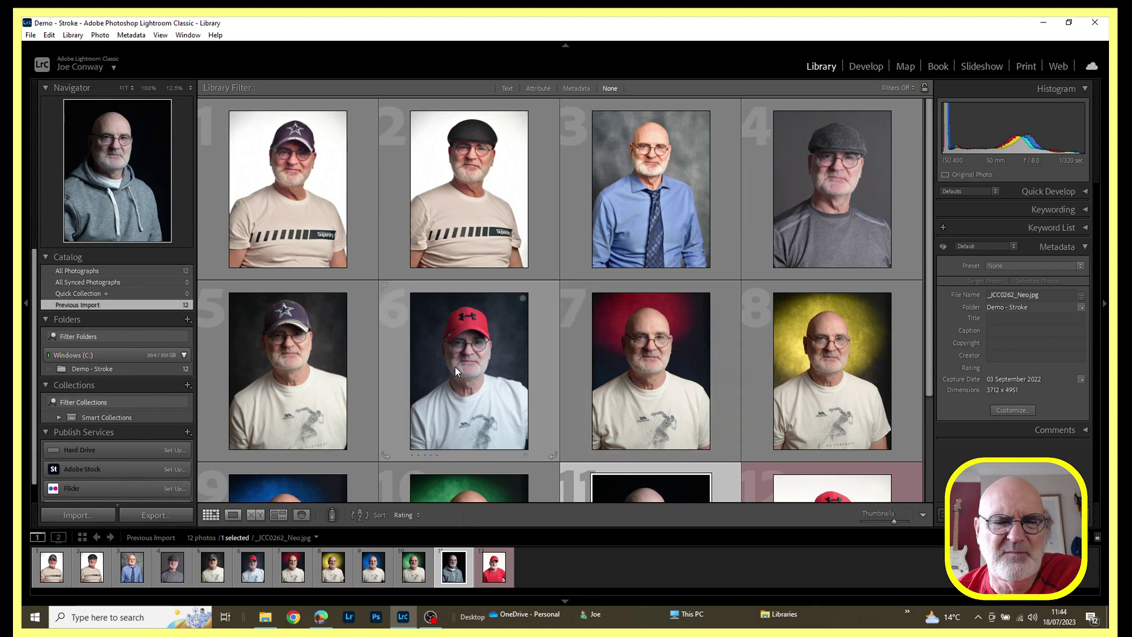
scroll(455, 367, down, 3)
scroll(453, 366, up, 3)
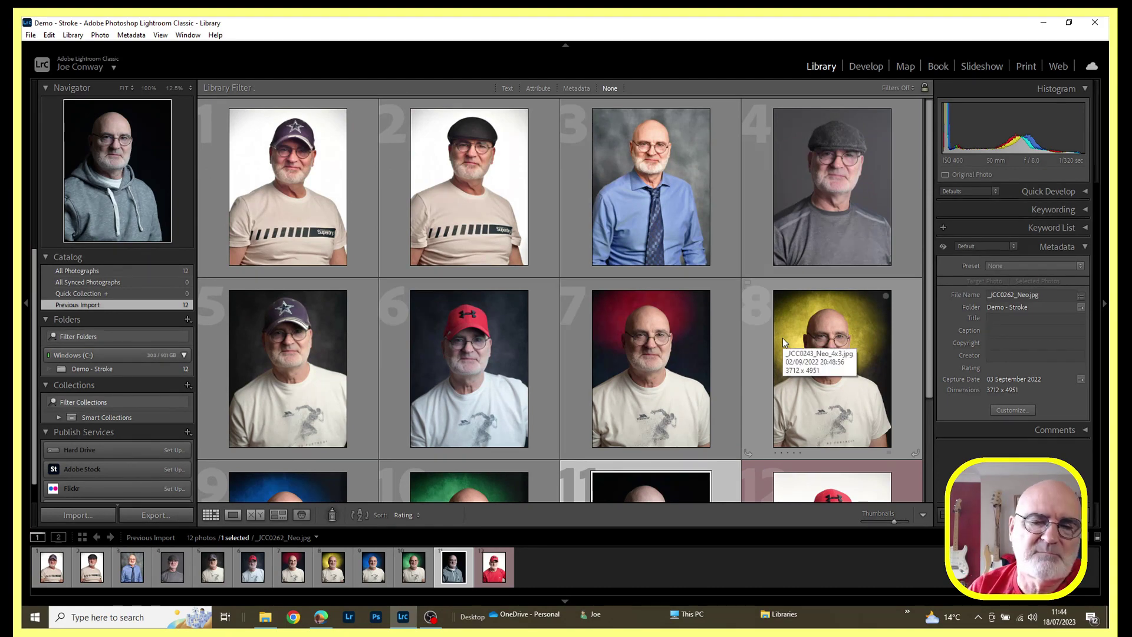
scroll(783, 341, down, 3)
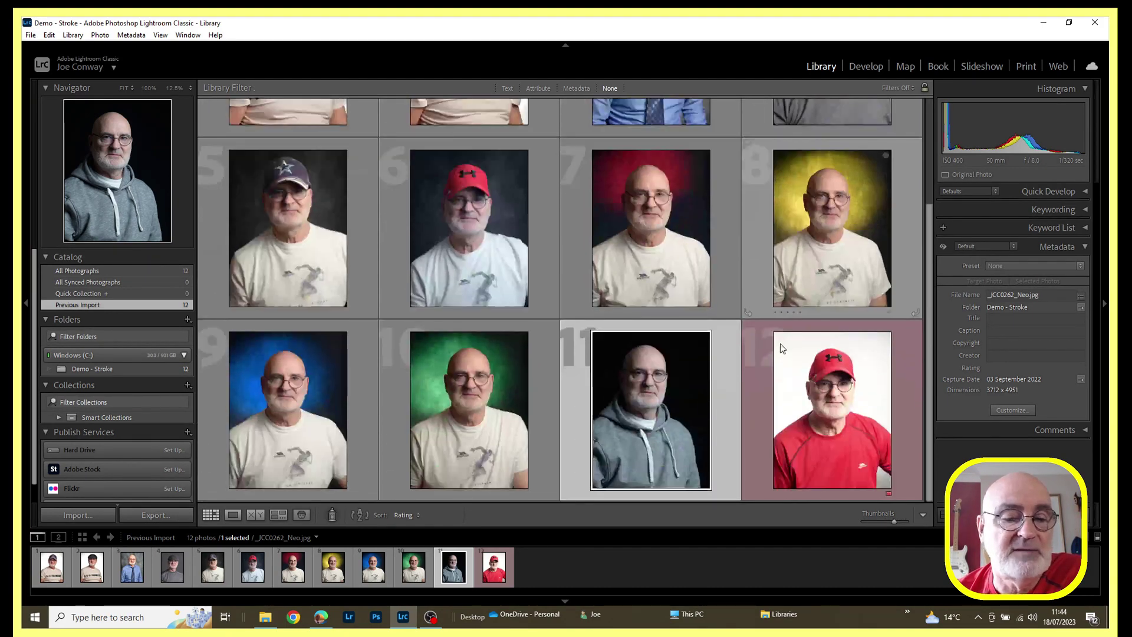
scroll(780, 348, up, 2)
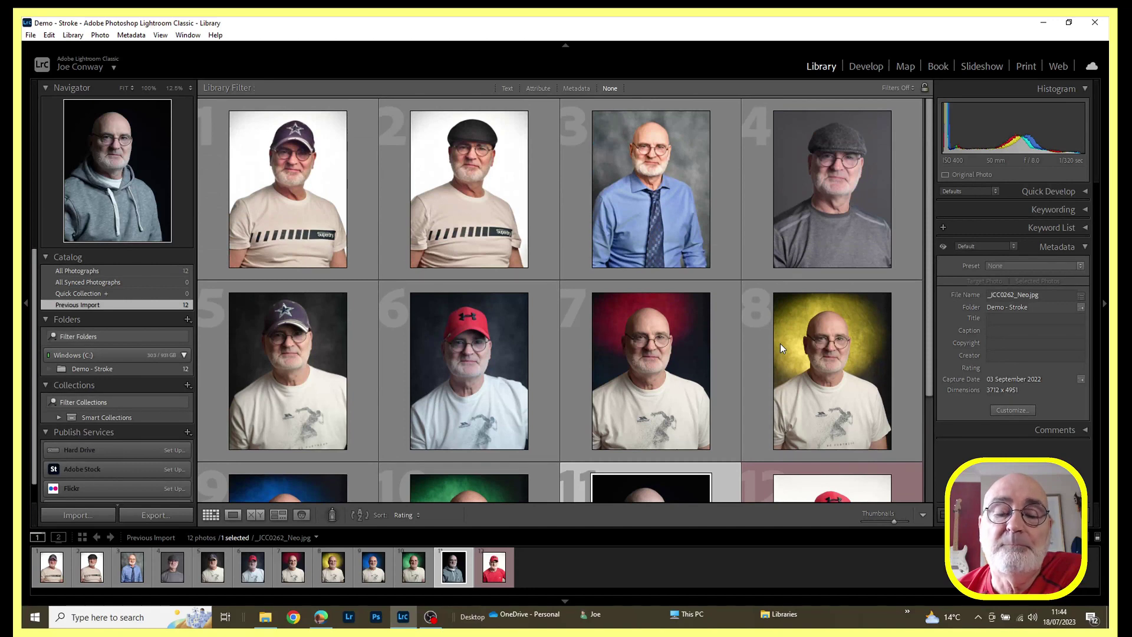
scroll(780, 348, down, 1)
scroll(780, 348, up, 2)
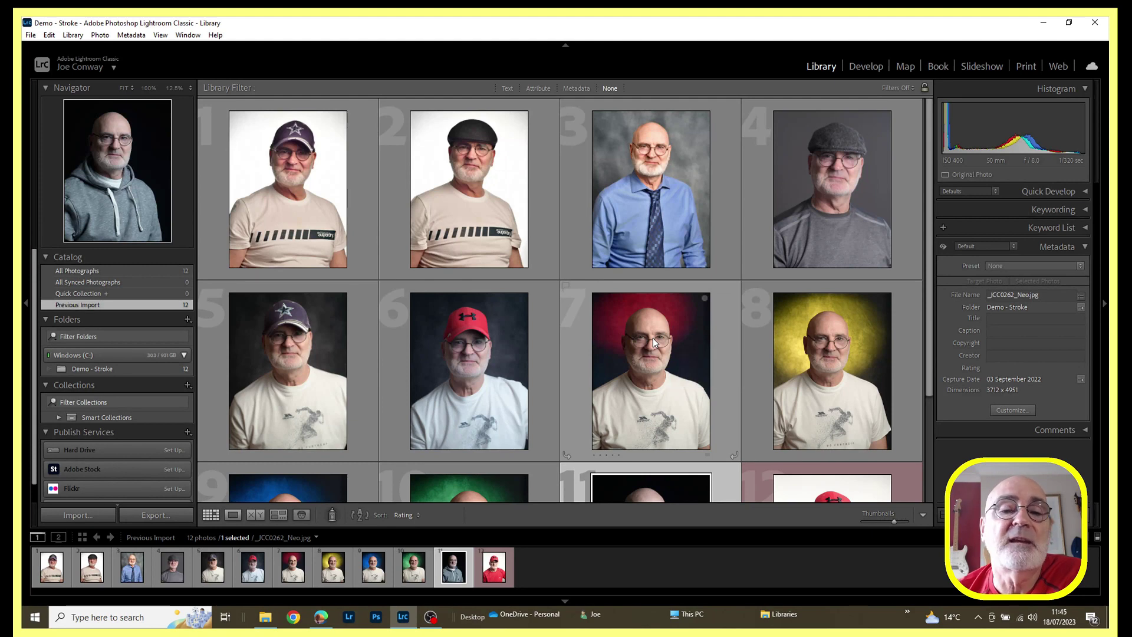
- Try to move the red-background portrait next to the first photo, then next to the dark-background star-cap portrait in the second row
drag(649, 337, 316, 165)
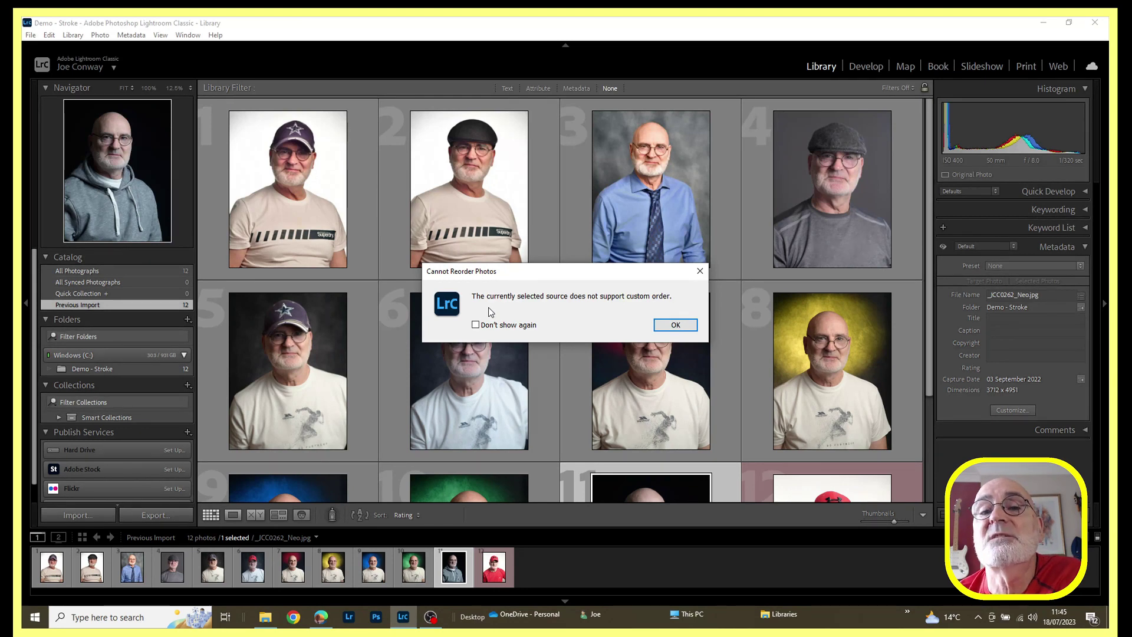
click(676, 326)
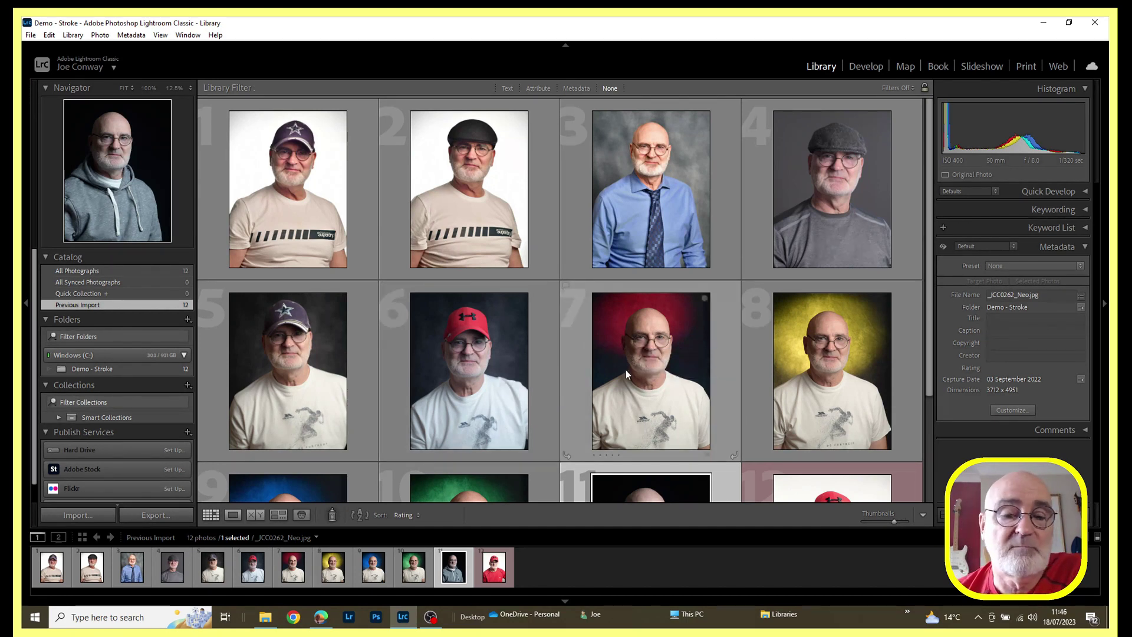
scroll(625, 370, down, 1)
scroll(622, 370, up, 1)
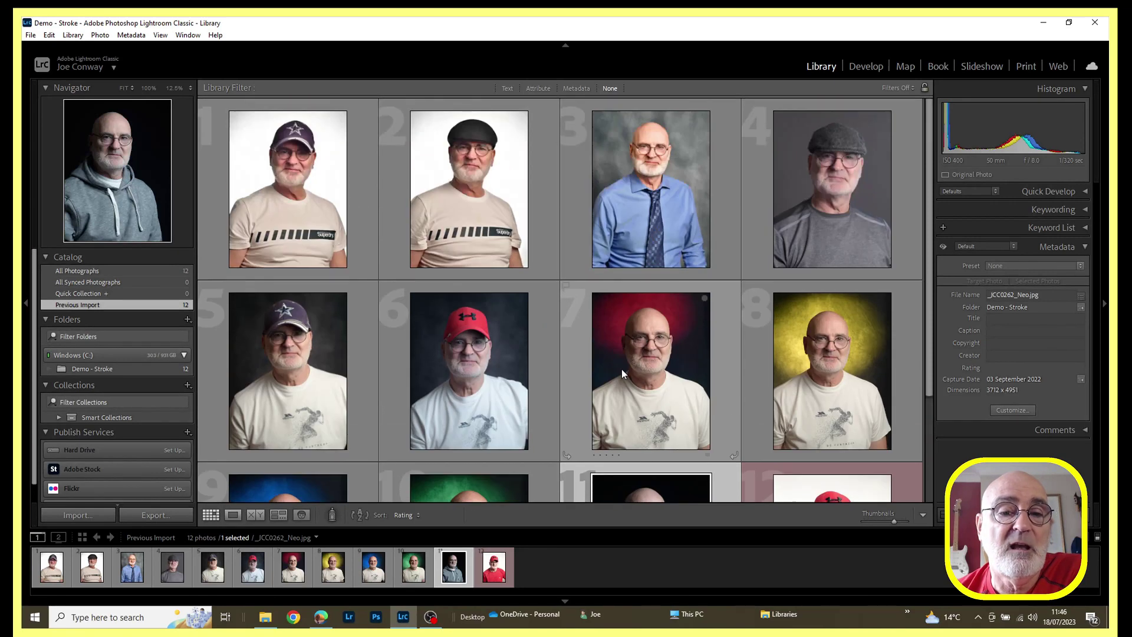
drag(646, 356, 329, 367)
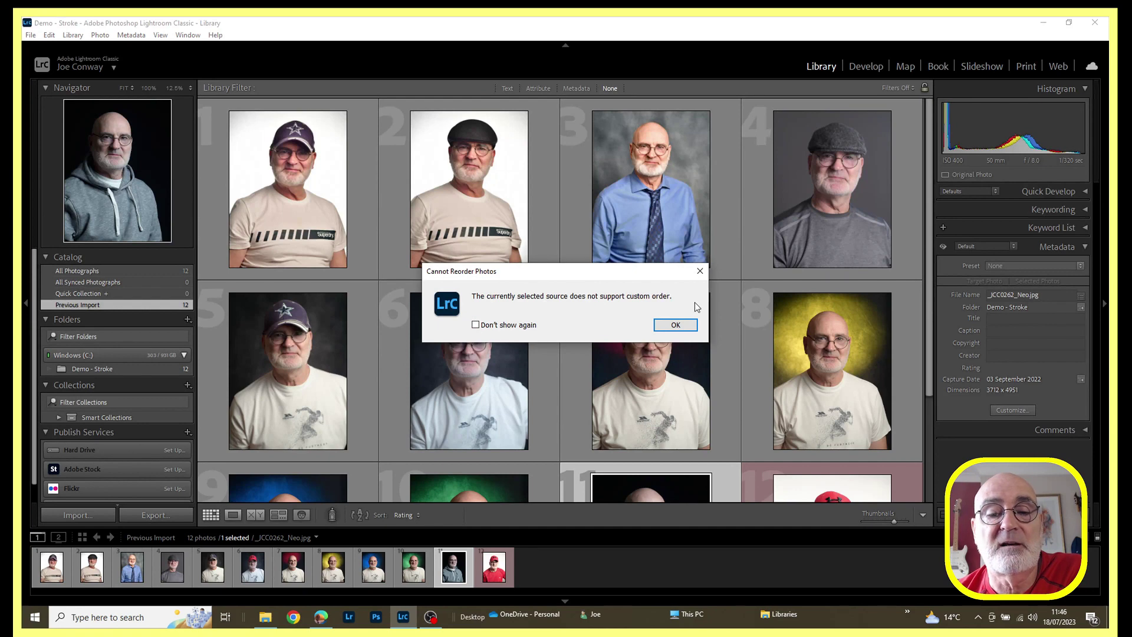
click(664, 327)
- Try to move the blue-shirt portrait with the tie to the first position in the grid
scroll(662, 328, down, 2)
scroll(662, 328, down, 1)
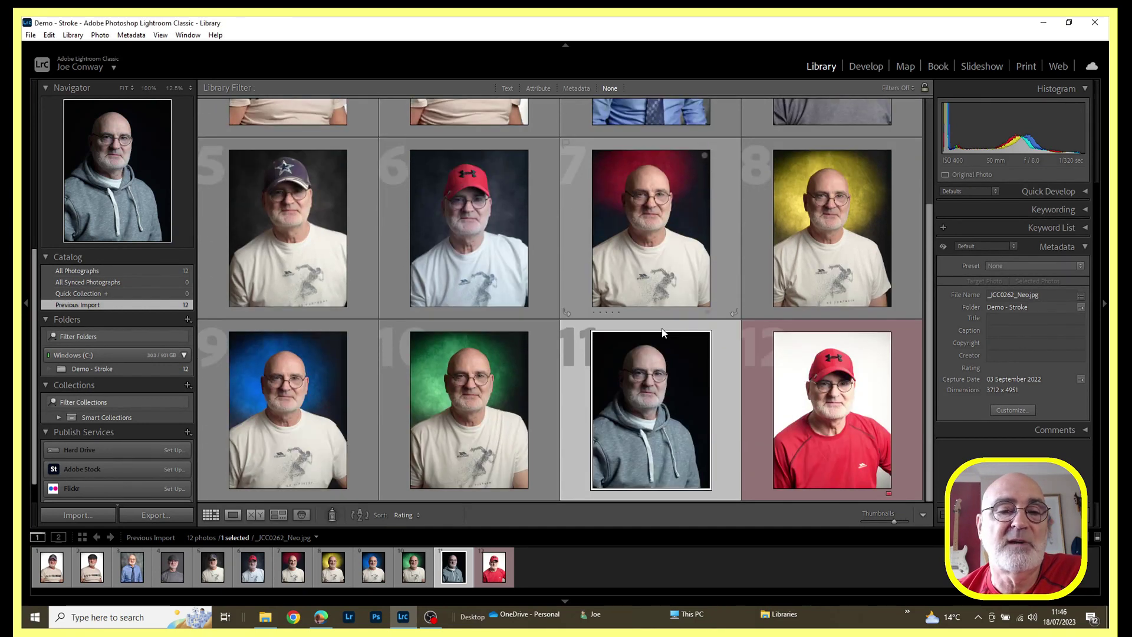
scroll(662, 328, up, 2)
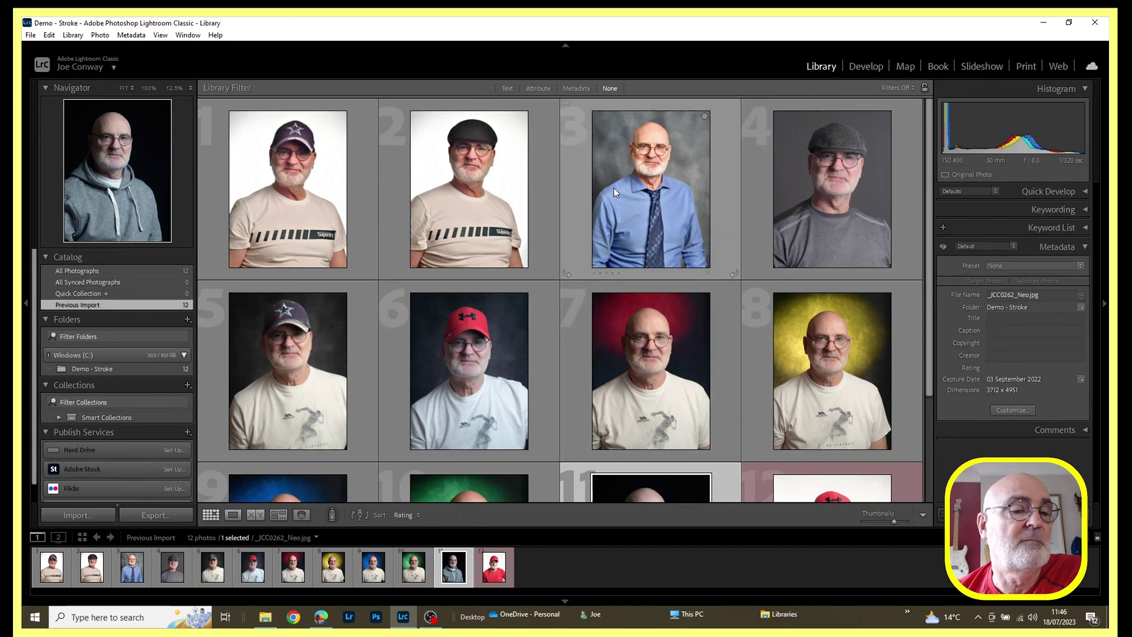
click(668, 190)
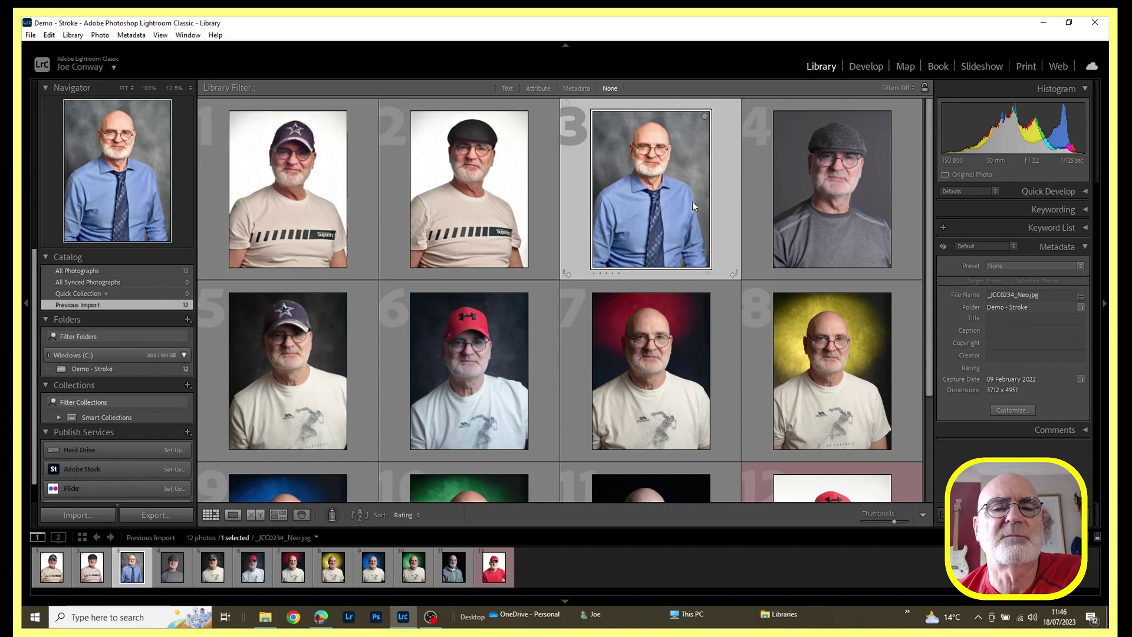
drag(693, 201, 281, 186)
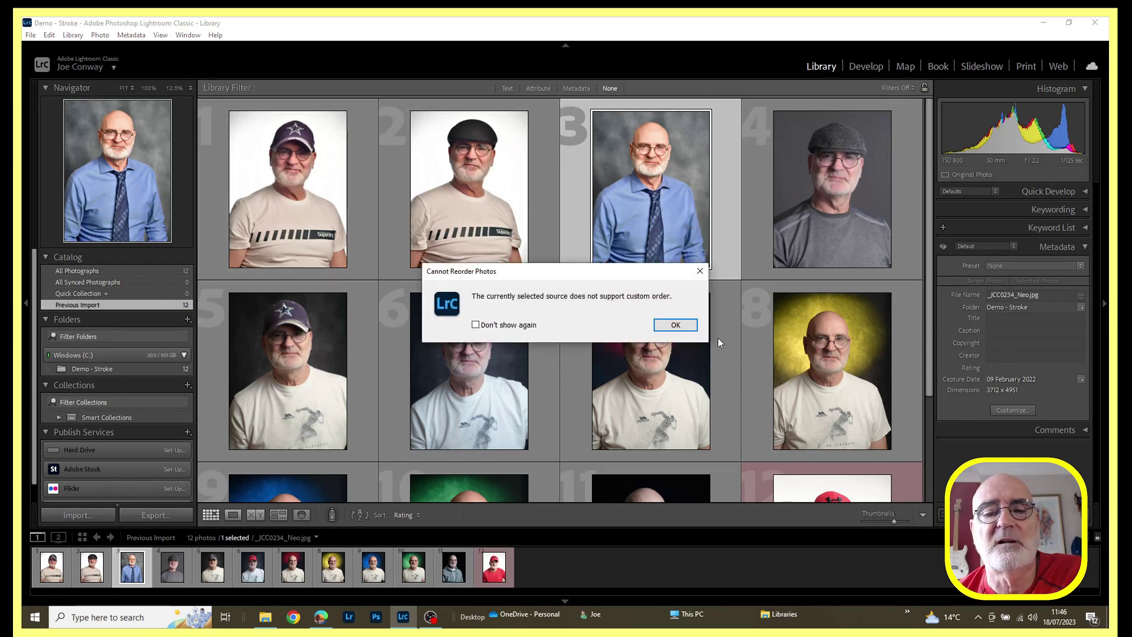
click(678, 326)
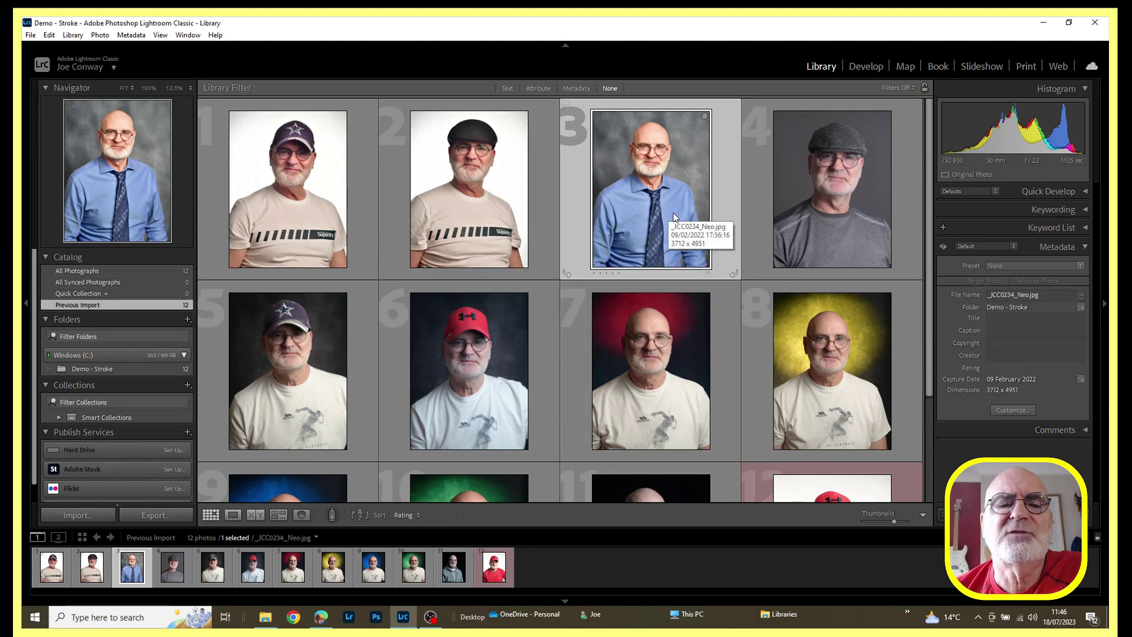
- Examine where the blue-shirt portrait and the grey-hoodie portrait sit in the grid's current order
scroll(676, 217, down, 2)
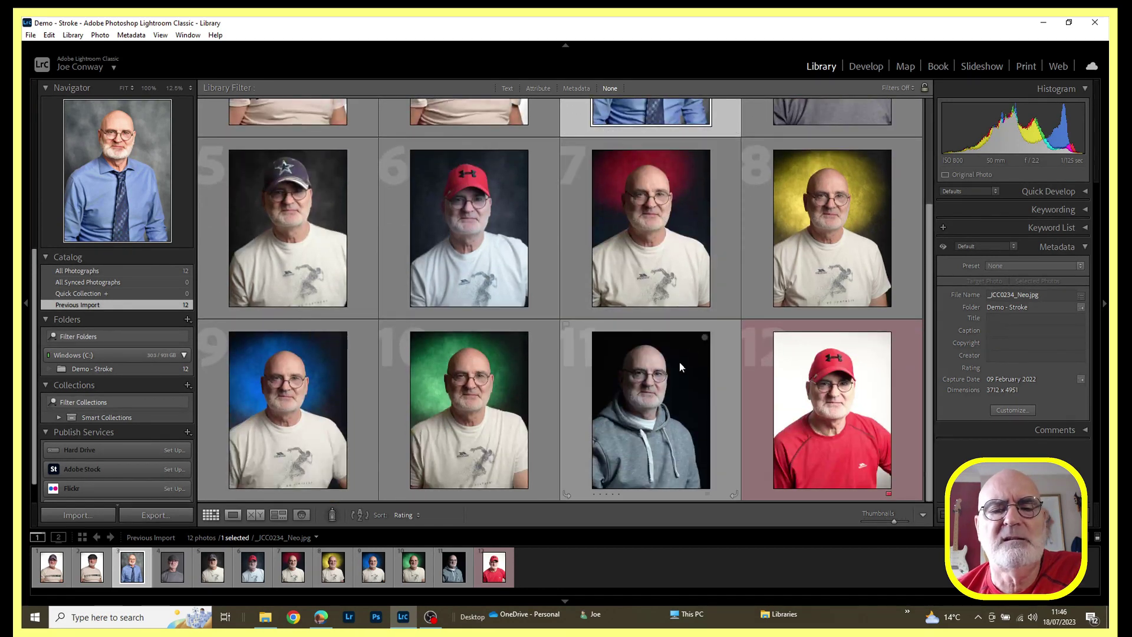
click(670, 384)
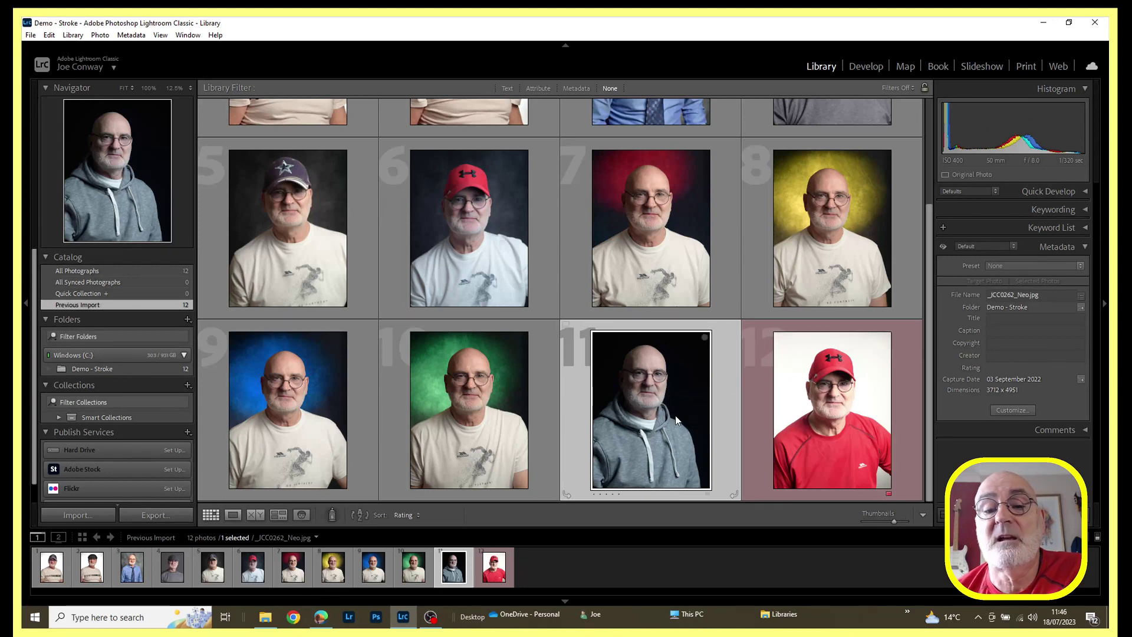
scroll(660, 419, up, 3)
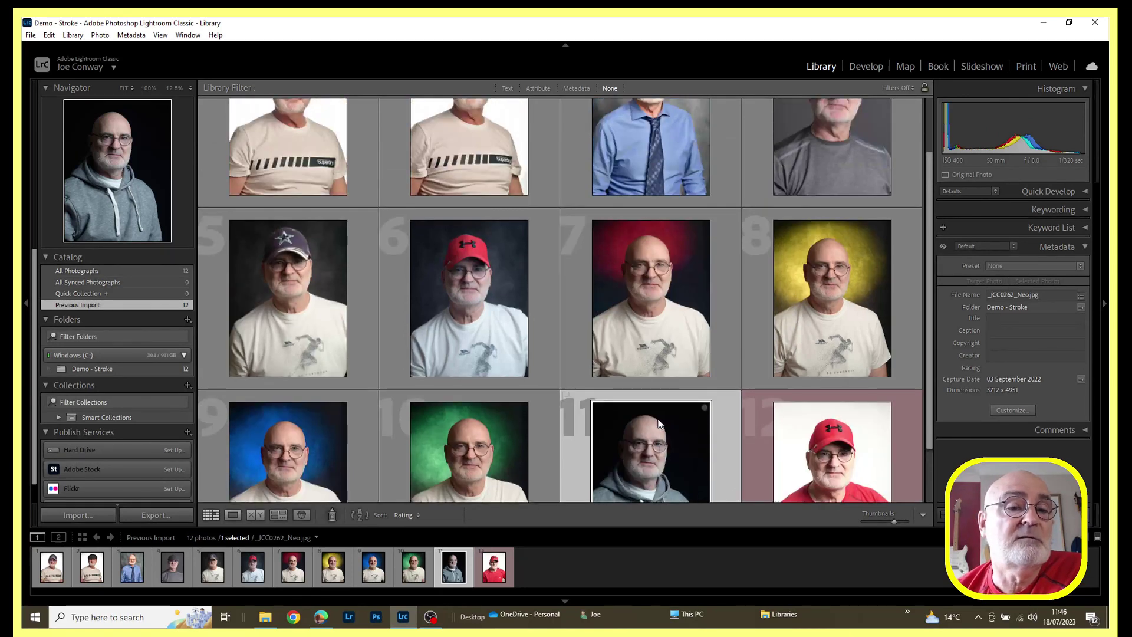
scroll(660, 422, down, 2)
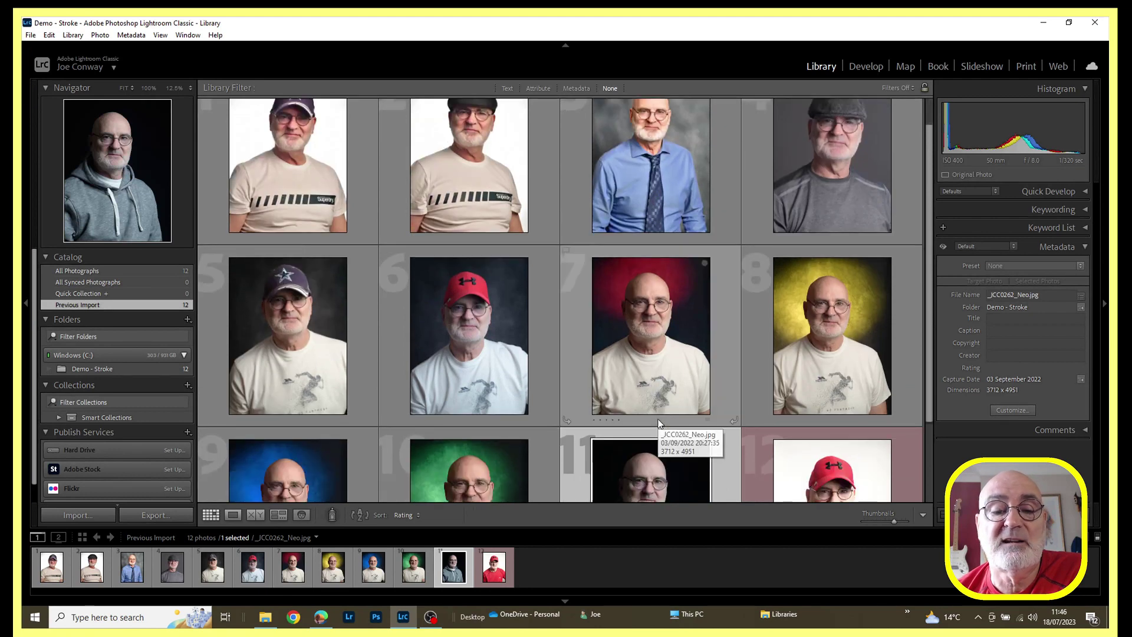
scroll(659, 422, up, 2)
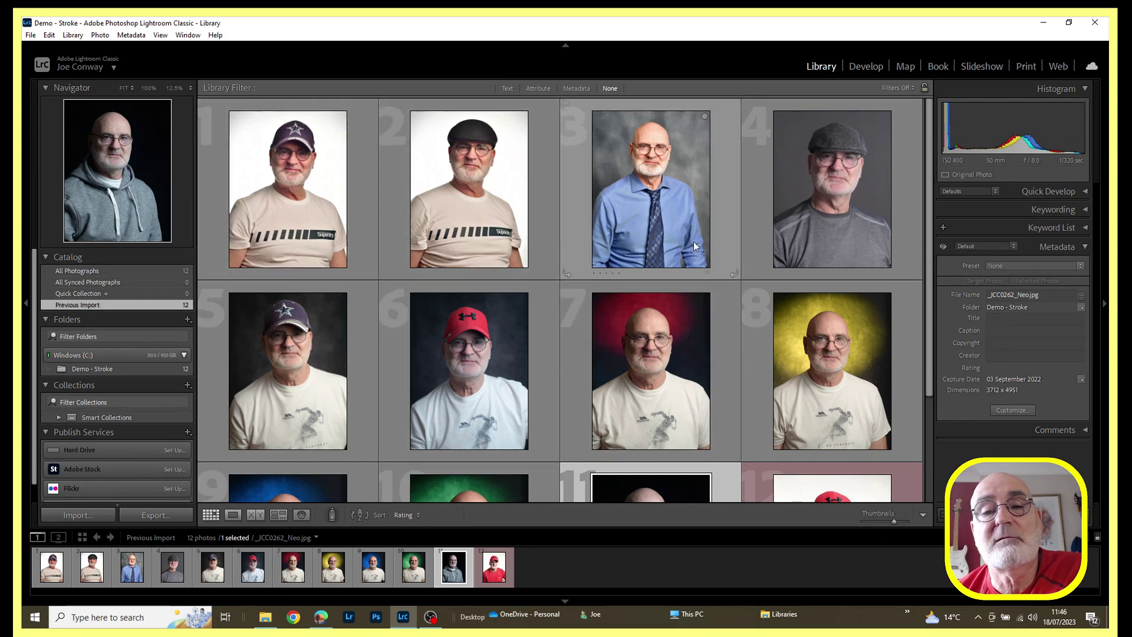
scroll(613, 392, down, 3)
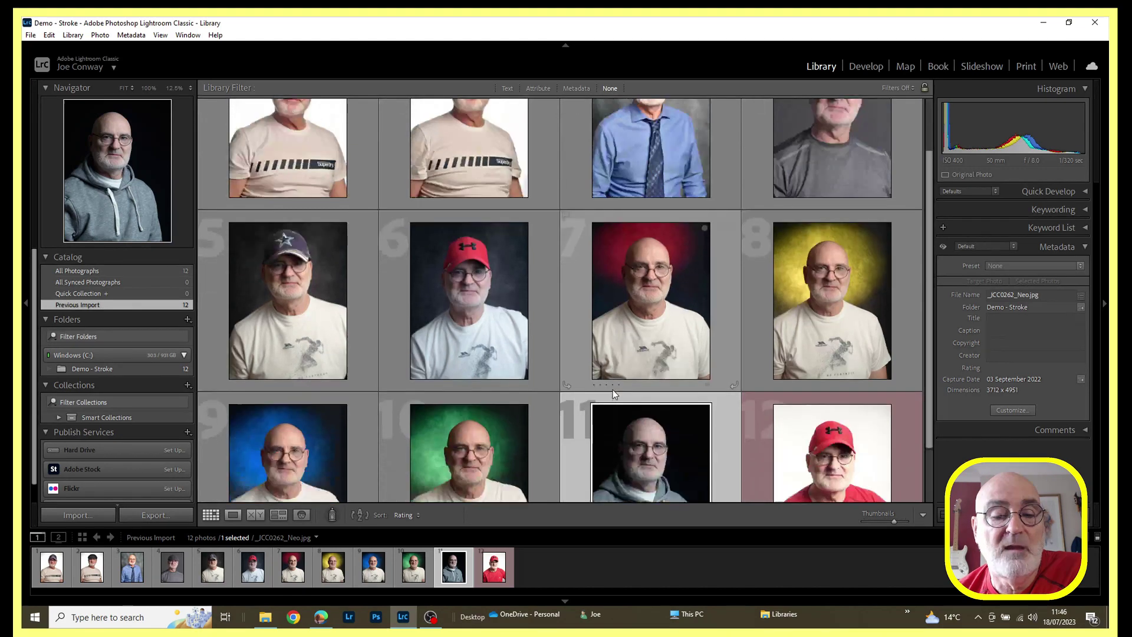
scroll(610, 387, up, 3)
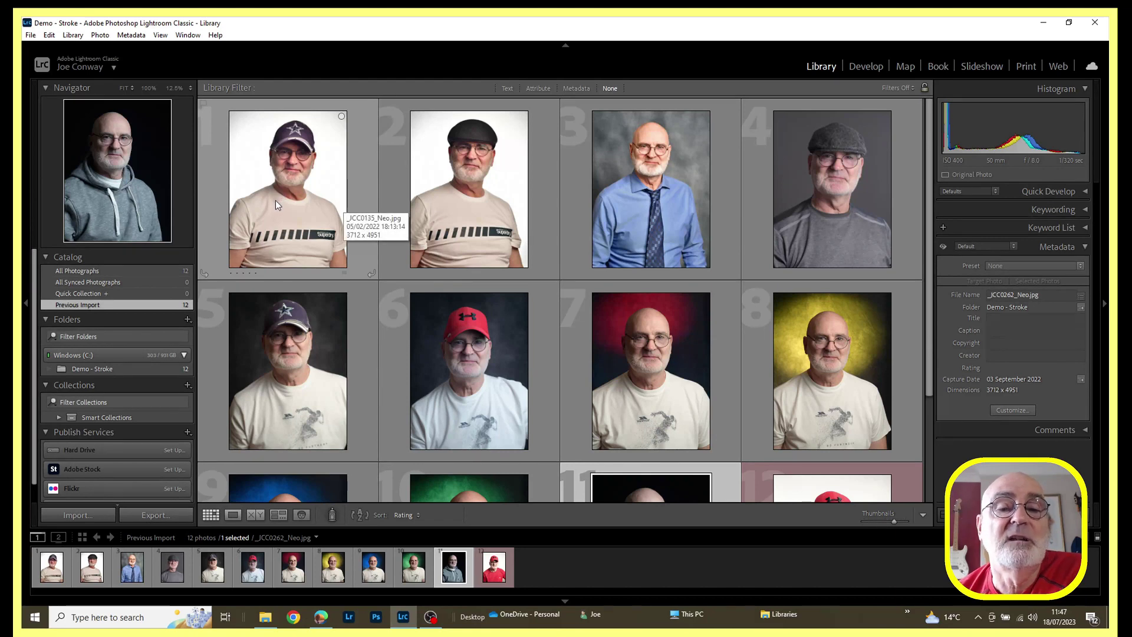
click(646, 162)
scroll(642, 348, down, 2)
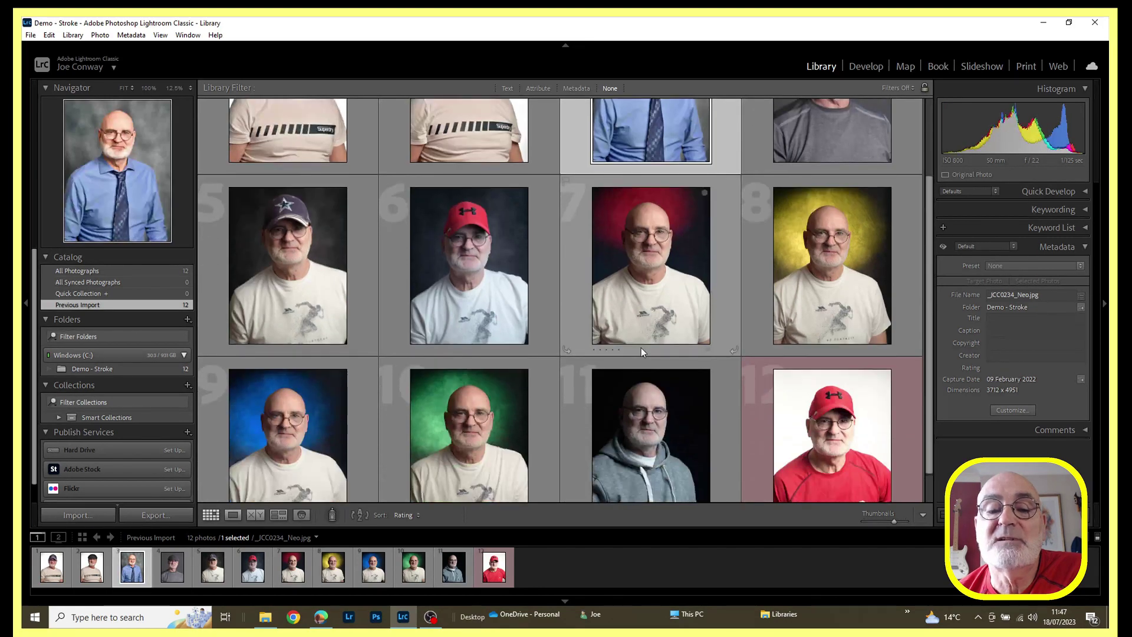
click(671, 423)
scroll(664, 389, up, 3)
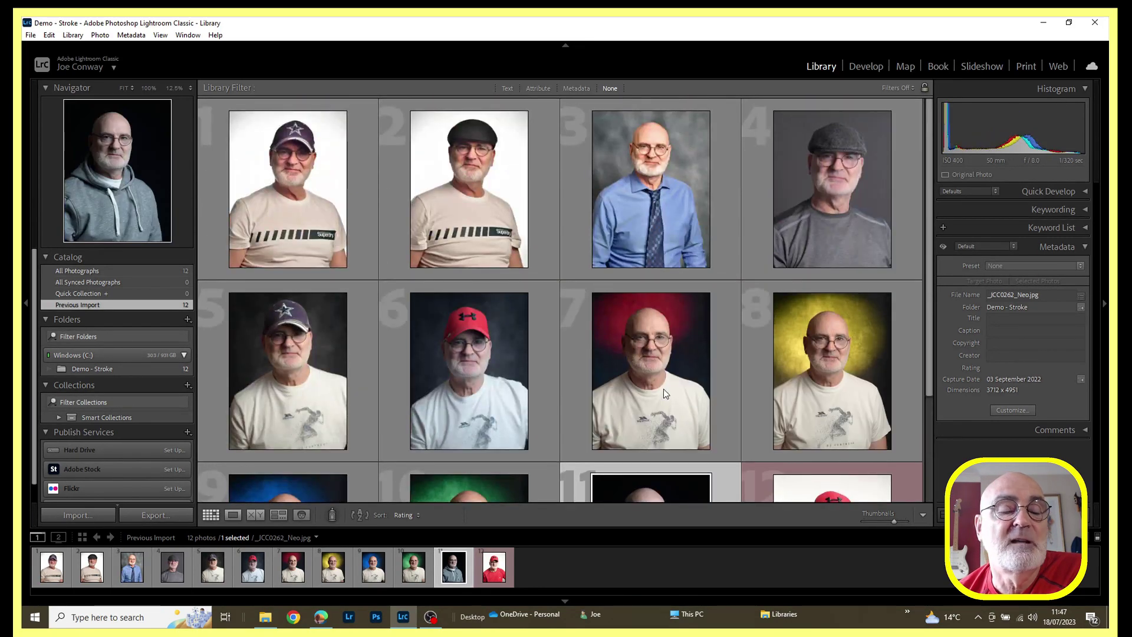
scroll(664, 388, down, 2)
scroll(660, 391, up, 2)
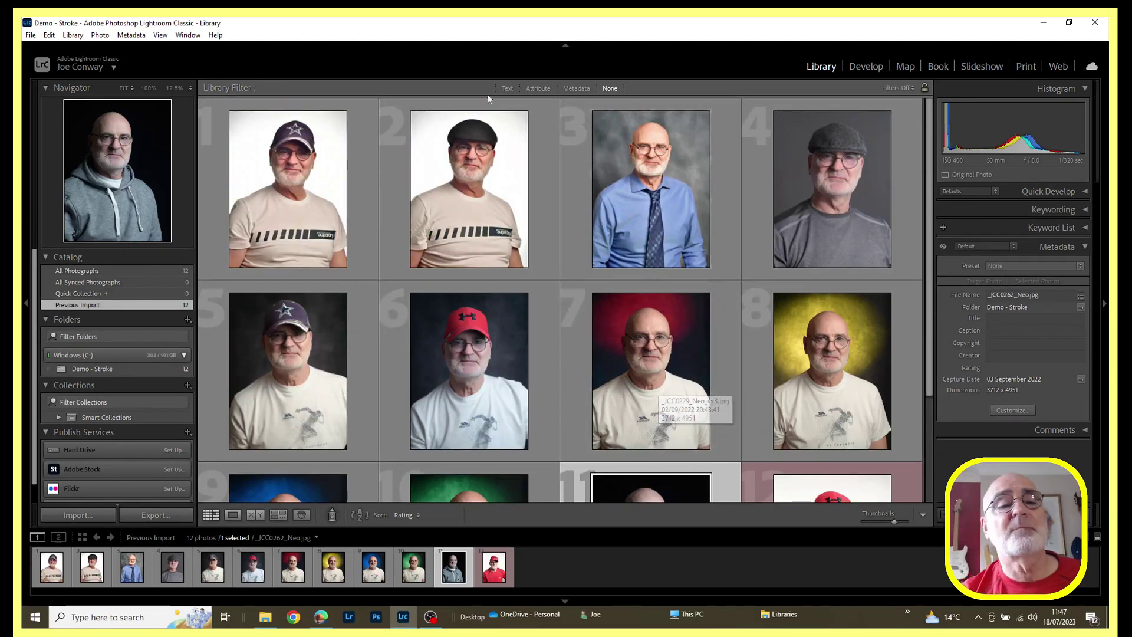
- Give all the imported portraits a one-star rating and clear the selection
click(50, 36)
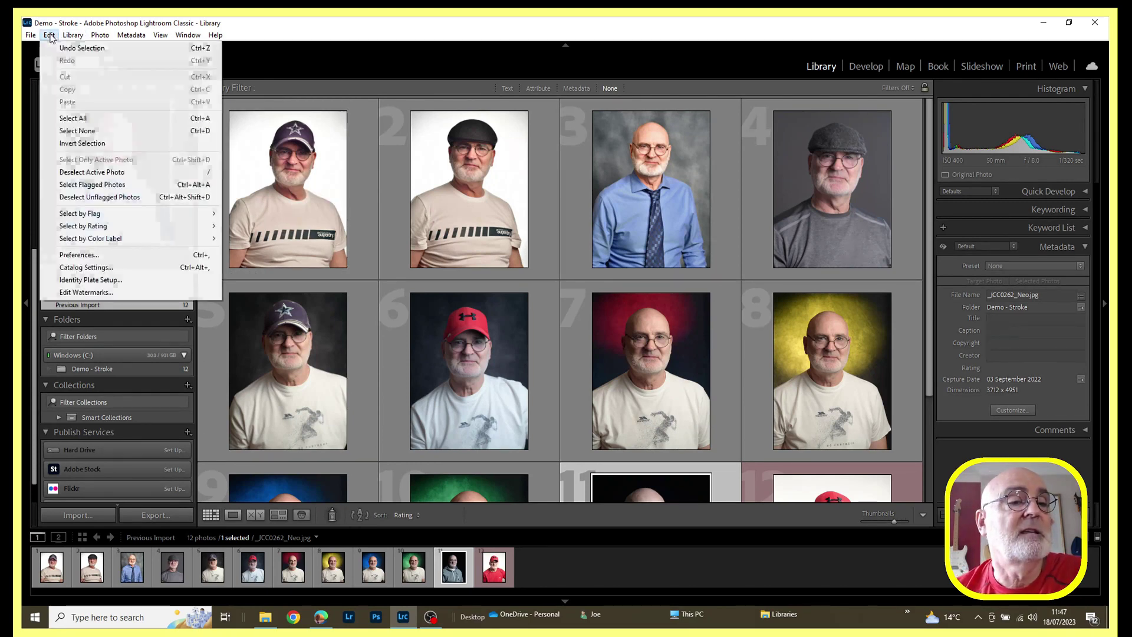
click(85, 119)
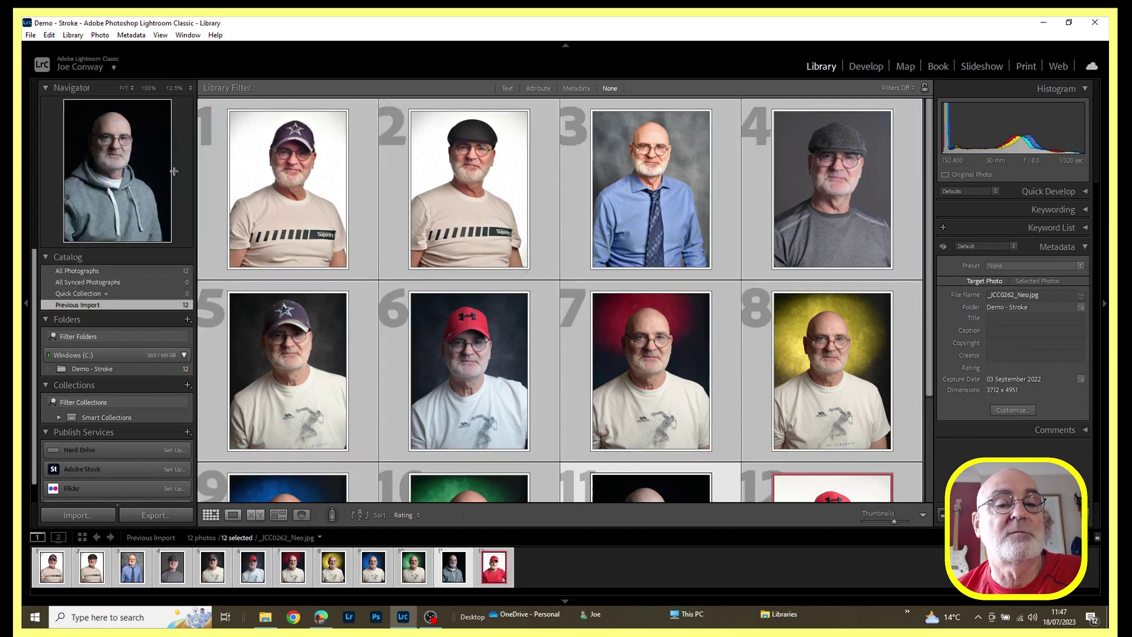
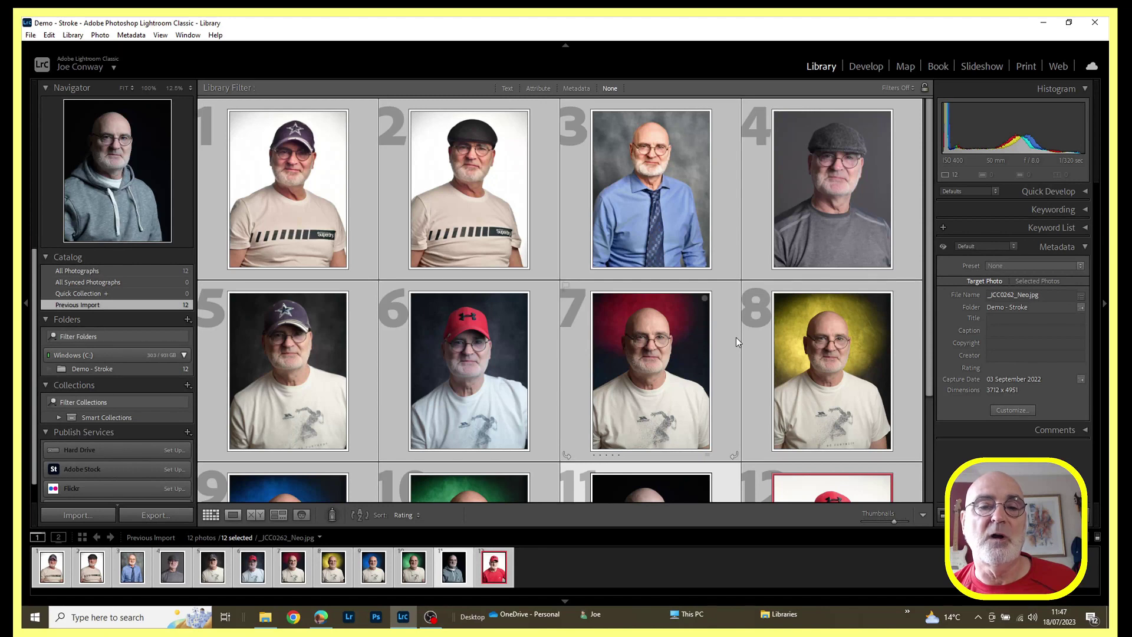
key(1)
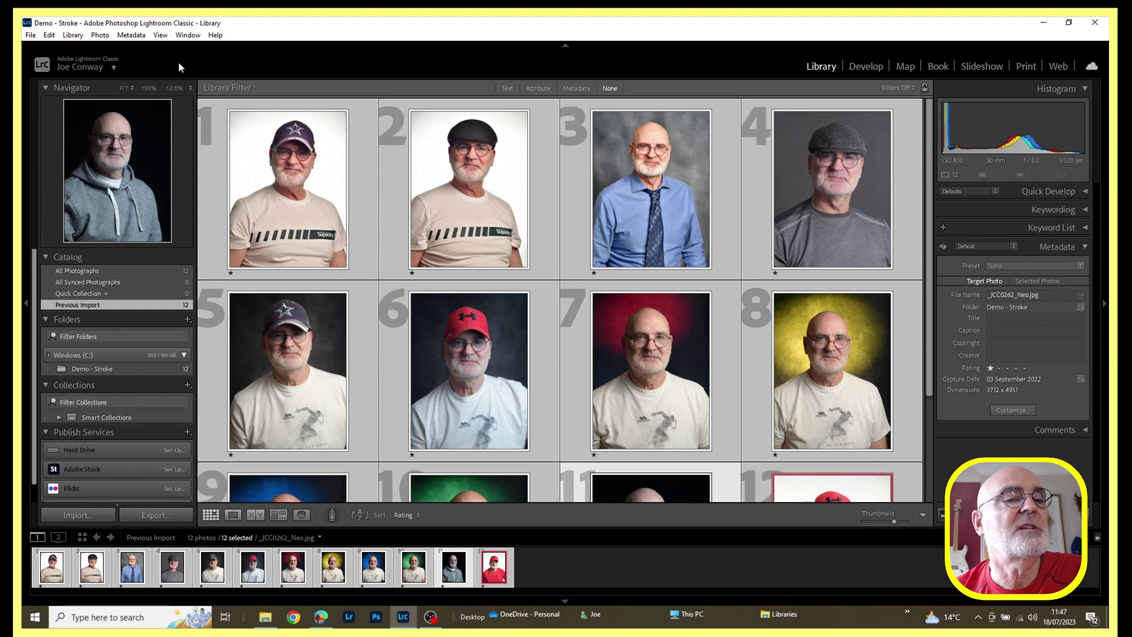
click(46, 37)
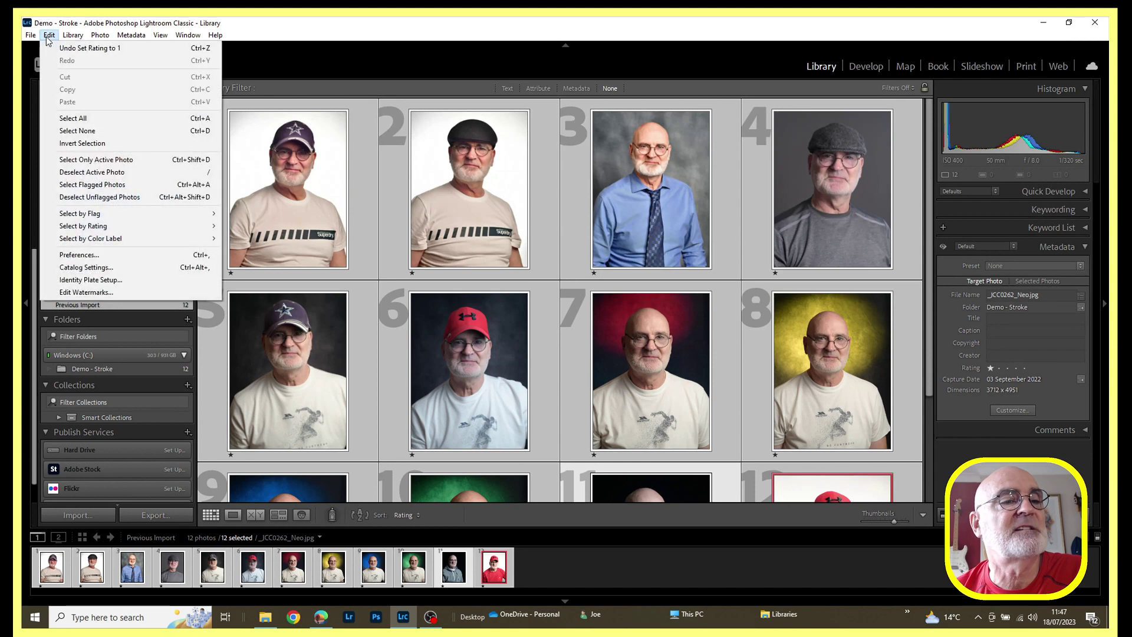
click(73, 131)
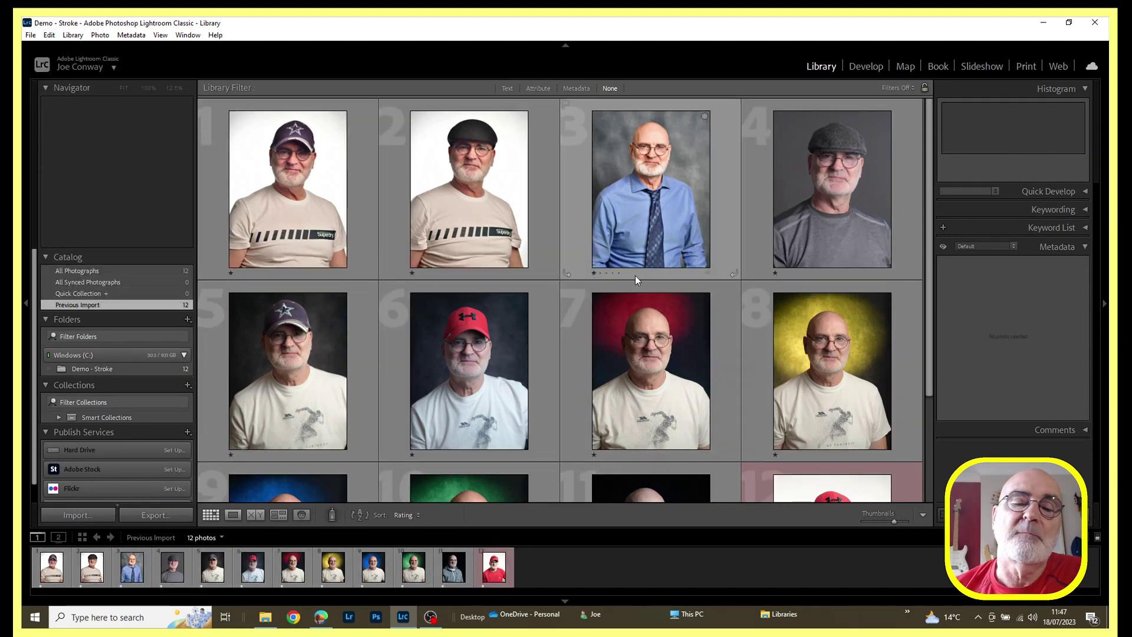
- Remove the star rating from the blue-shirt portrait and rate the grey-hoodie portrait five stars
click(670, 219)
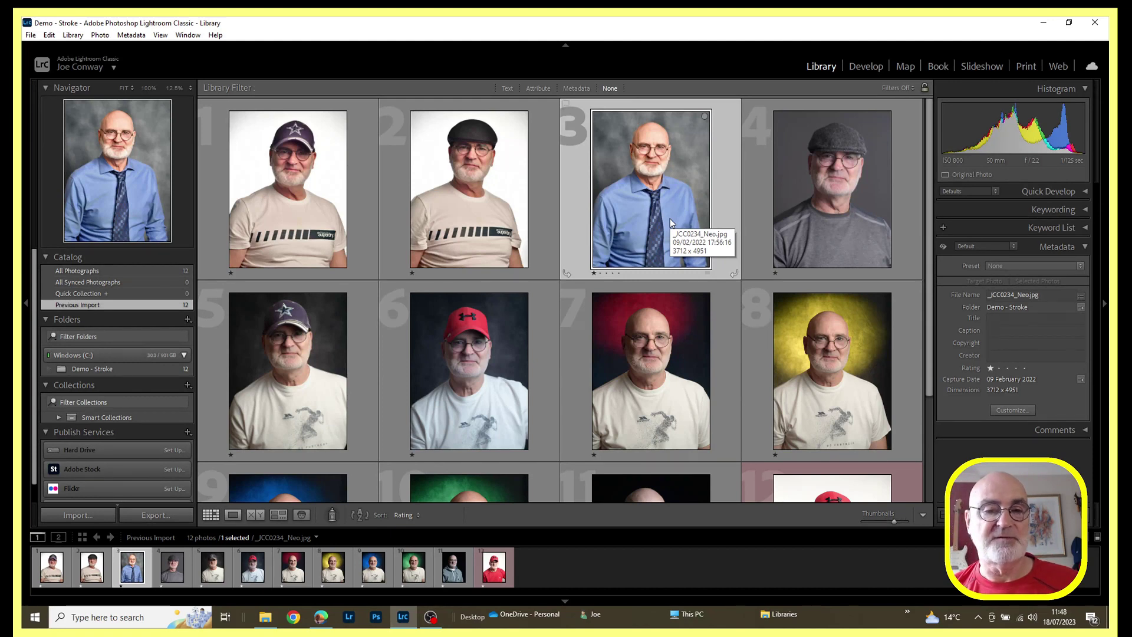
key(0)
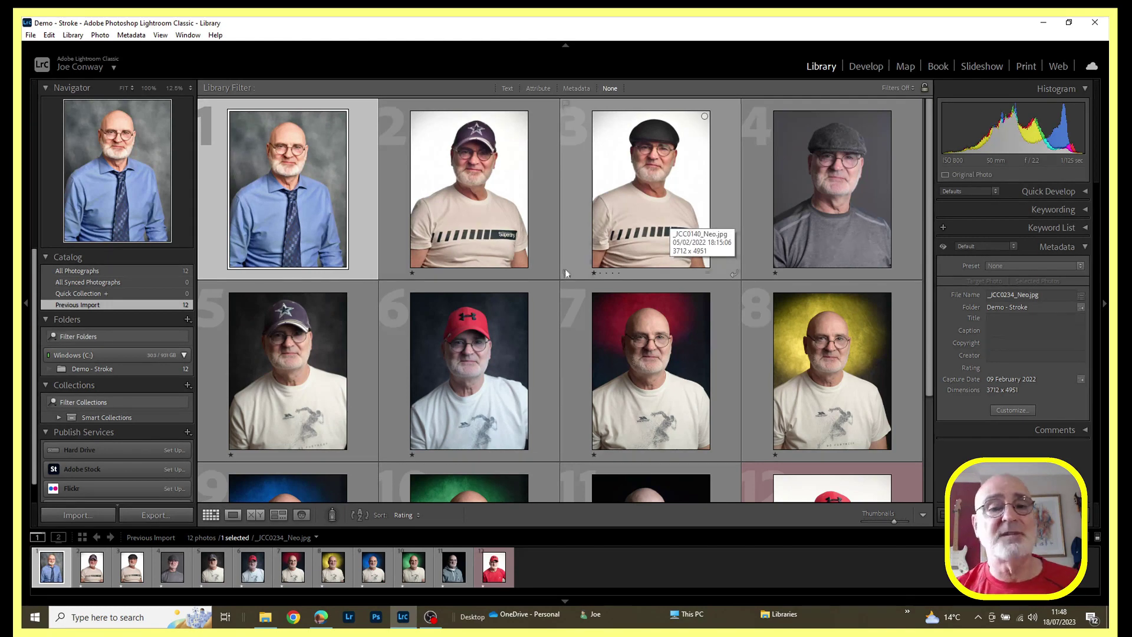
scroll(570, 312, down, 2)
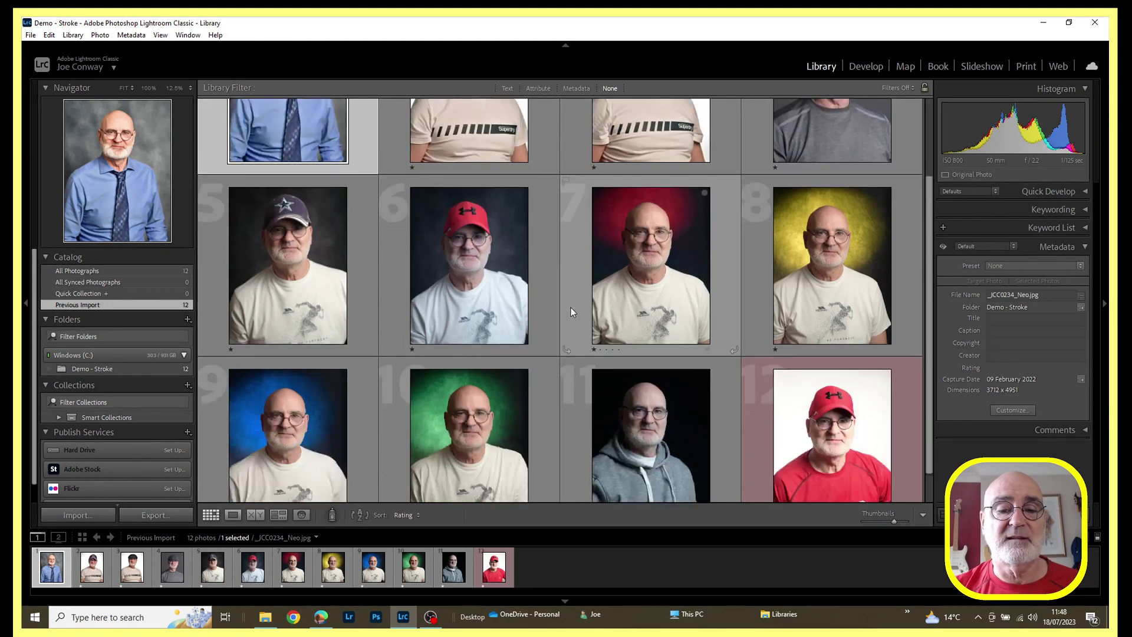
click(643, 397)
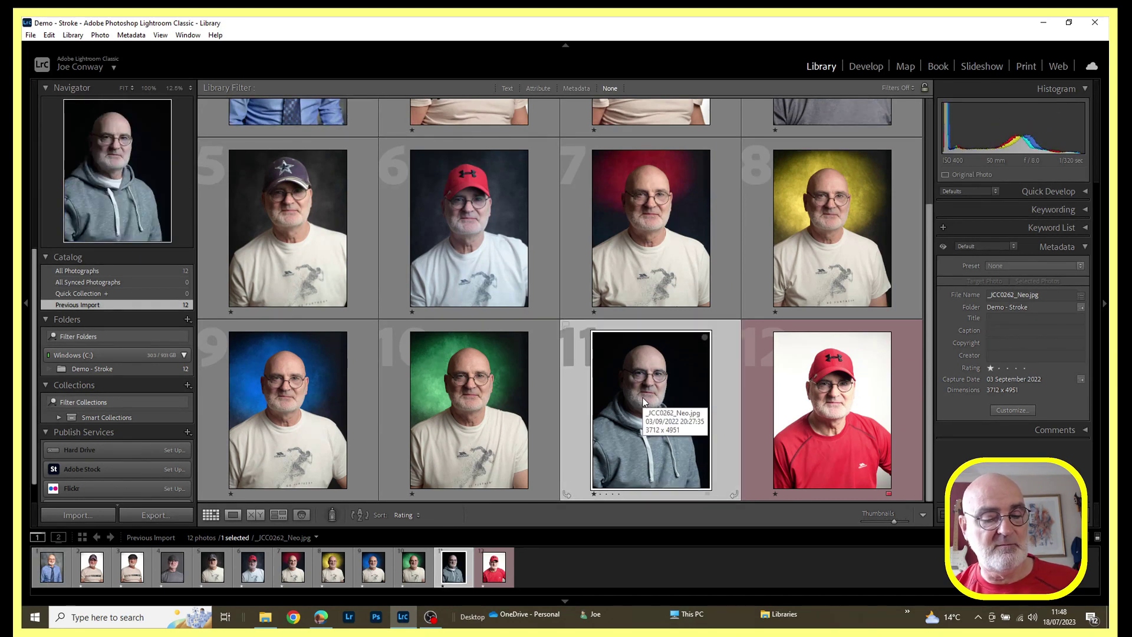
key(5)
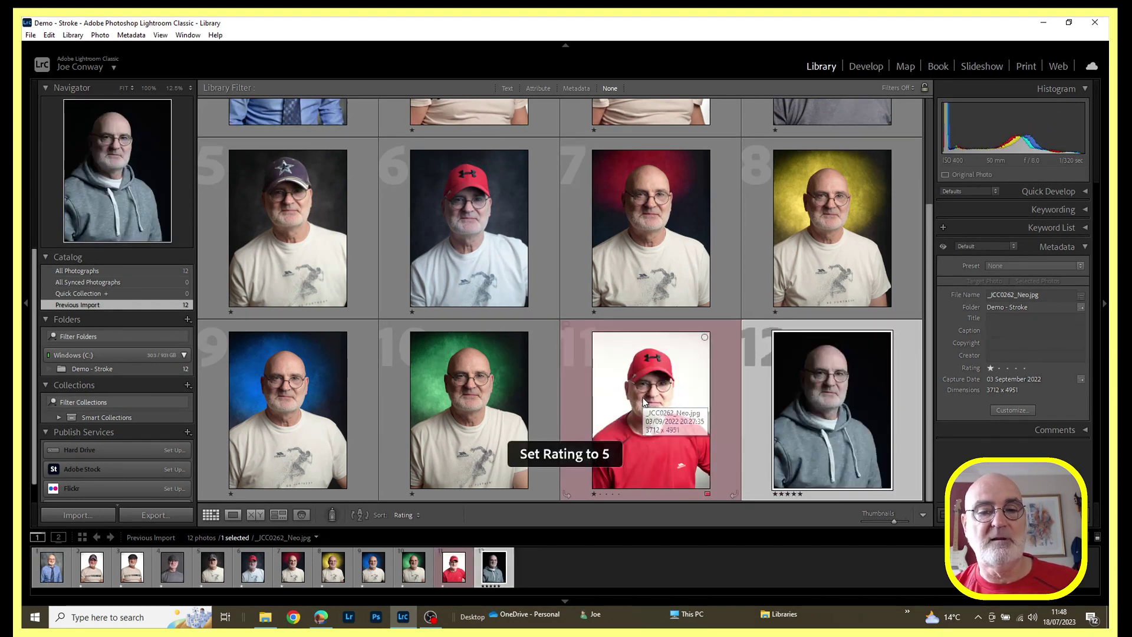
- Examine where the blue-shirt portrait and the grey-hoodie portrait sit in the rating-sorted grid
scroll(627, 397, up, 2)
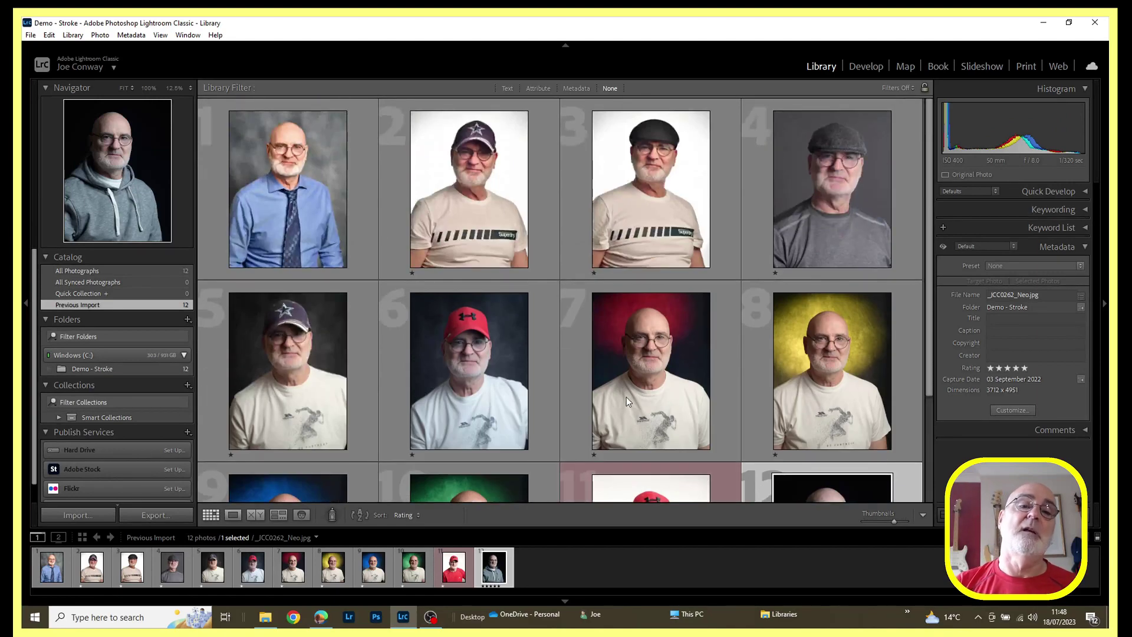
scroll(619, 395, down, 2)
scroll(607, 397, up, 2)
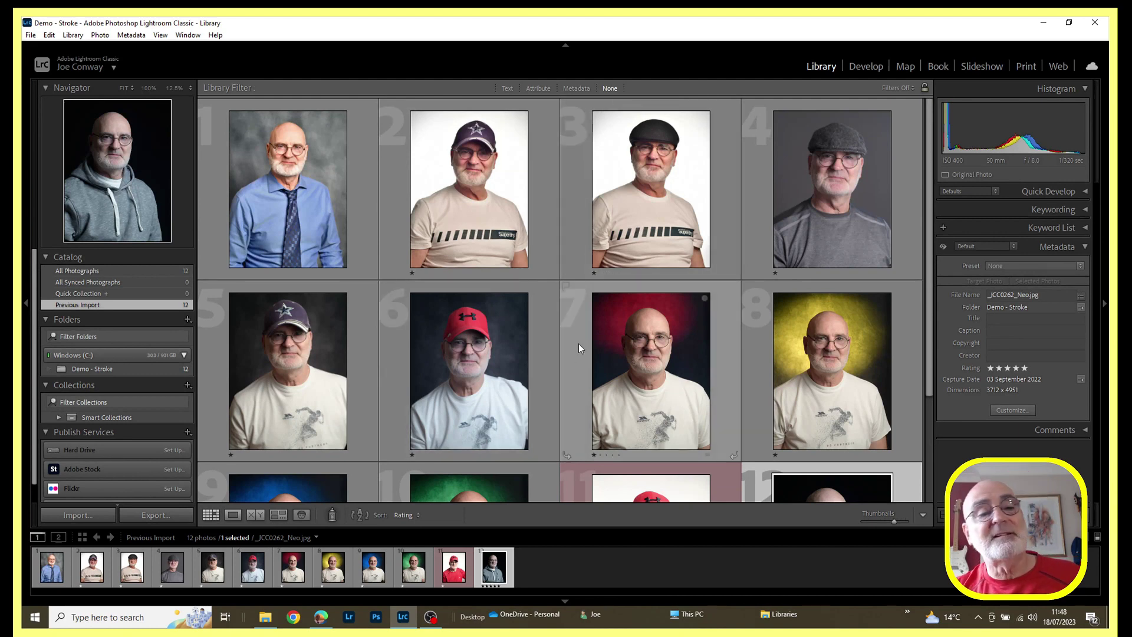
scroll(579, 343, down, 2)
scroll(579, 343, up, 2)
scroll(579, 343, up, 1)
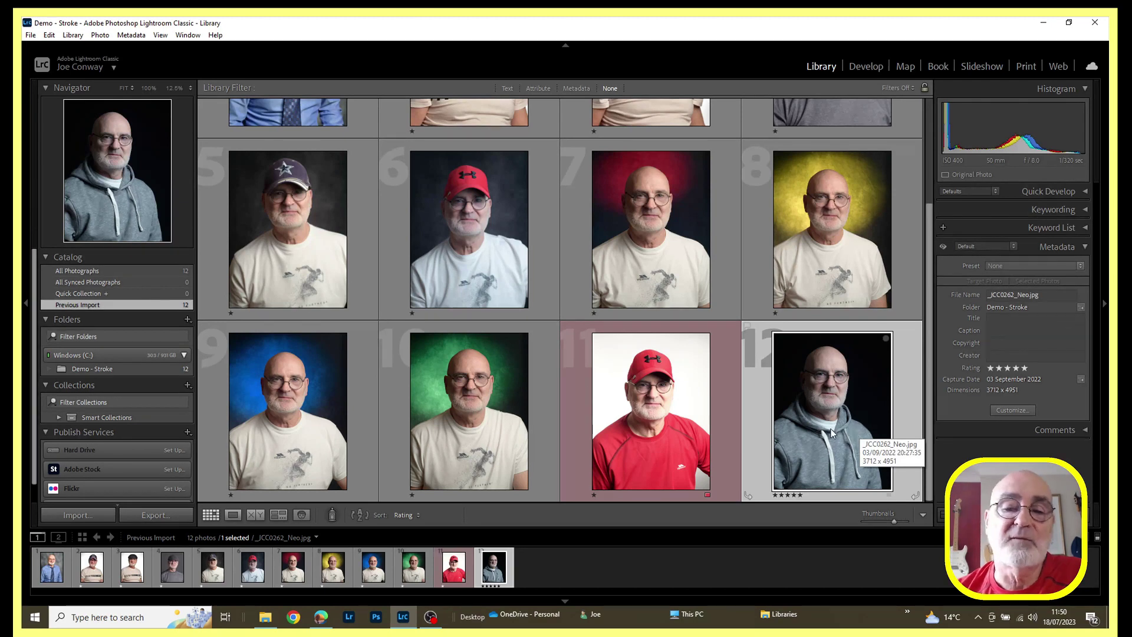
- Select all the imported portraits and lay them out for printing with the 4x5 Contact Sheet template
click(49, 36)
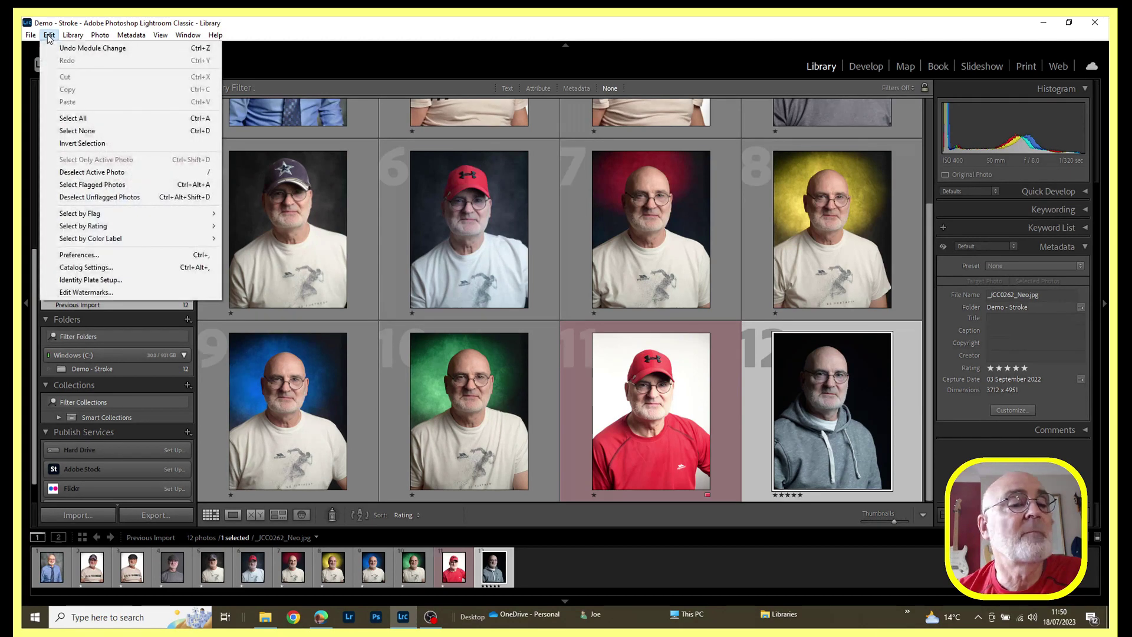
click(71, 119)
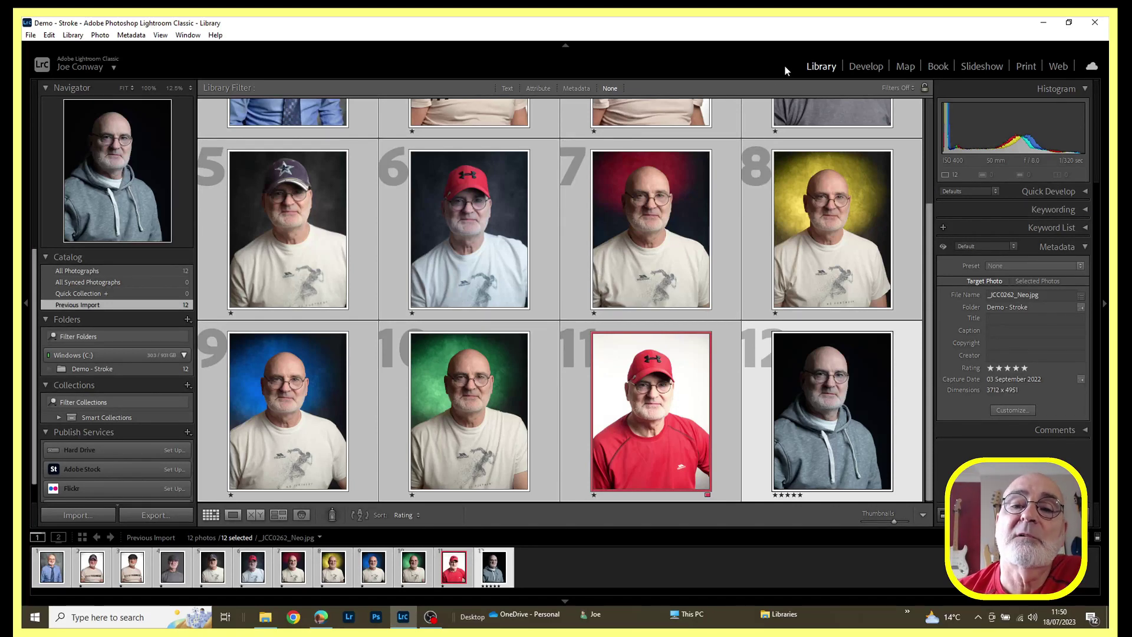
click(1024, 67)
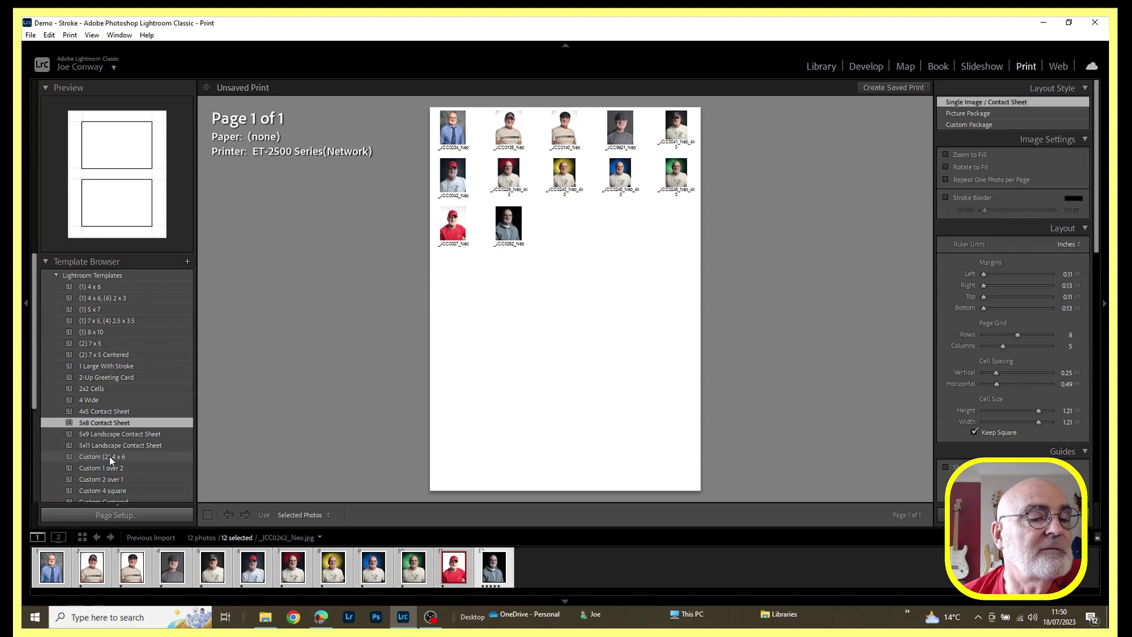
click(110, 412)
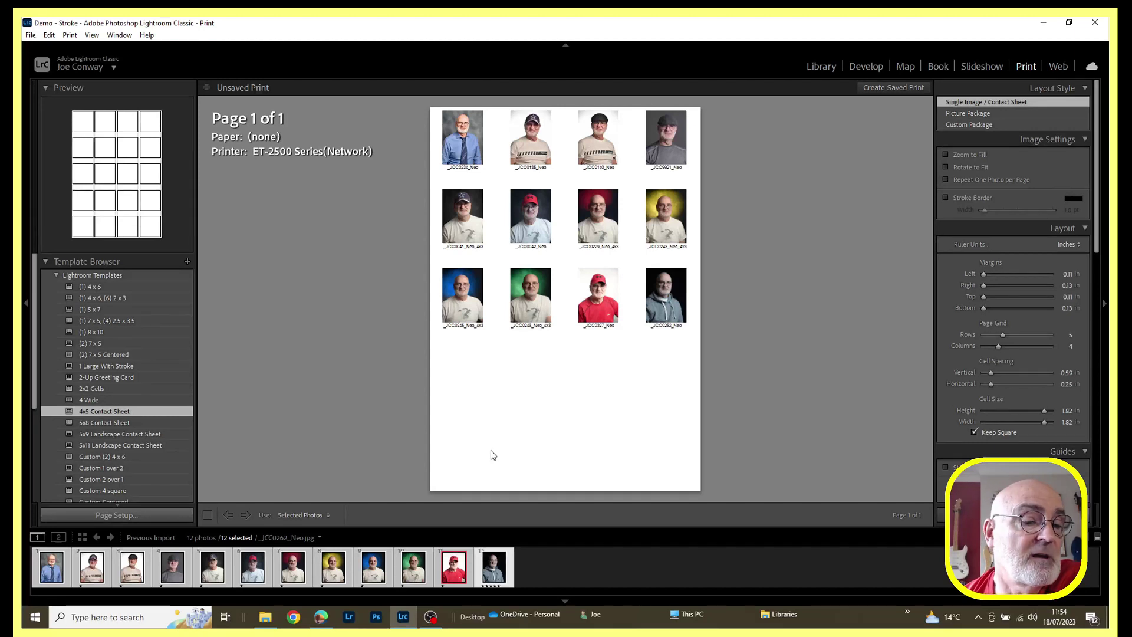
- Check the paper size in the page setup and try Zoom to Fill on the contact sheet images
click(102, 516)
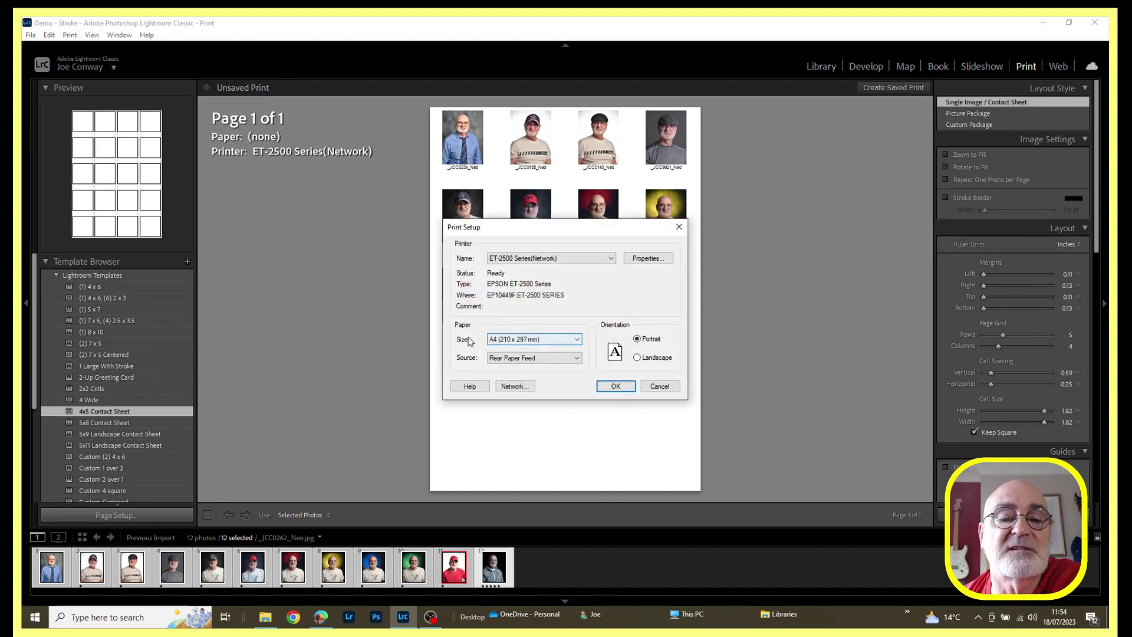
click(659, 388)
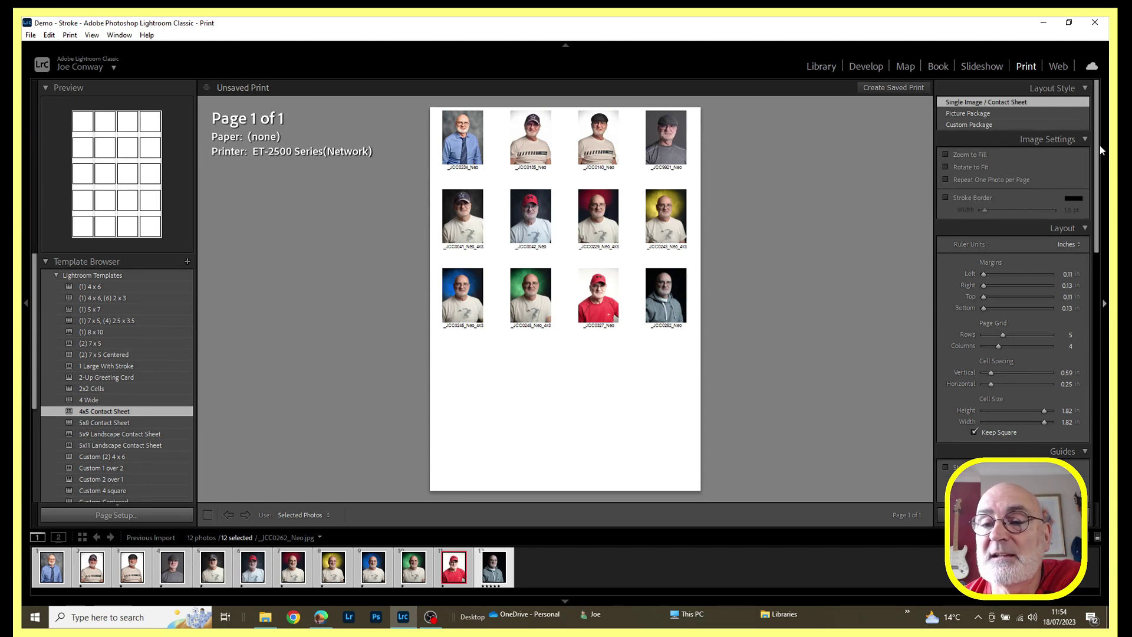
mouse_move(1098, 146)
mouse_down()
mouse_move(1098, 400)
mouse_move(1098, 154)
mouse_up()
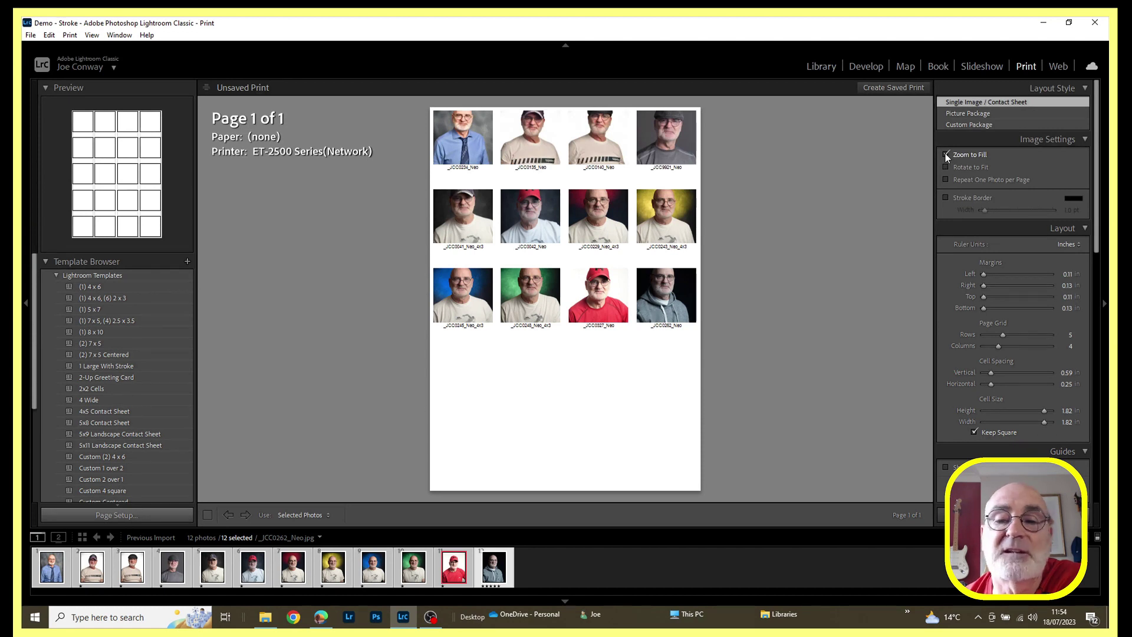
click(946, 154)
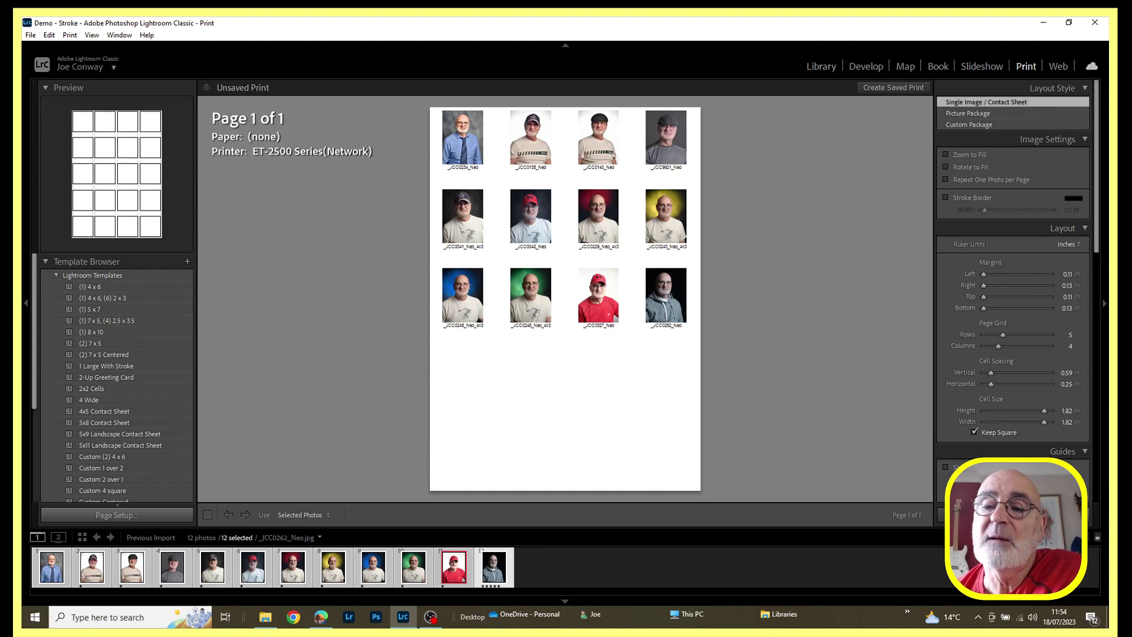
- Set the contact sheet's top margin to 0.80 in and its page grid to 4 rows by 3 columns
drag(1099, 167, 1108, 230)
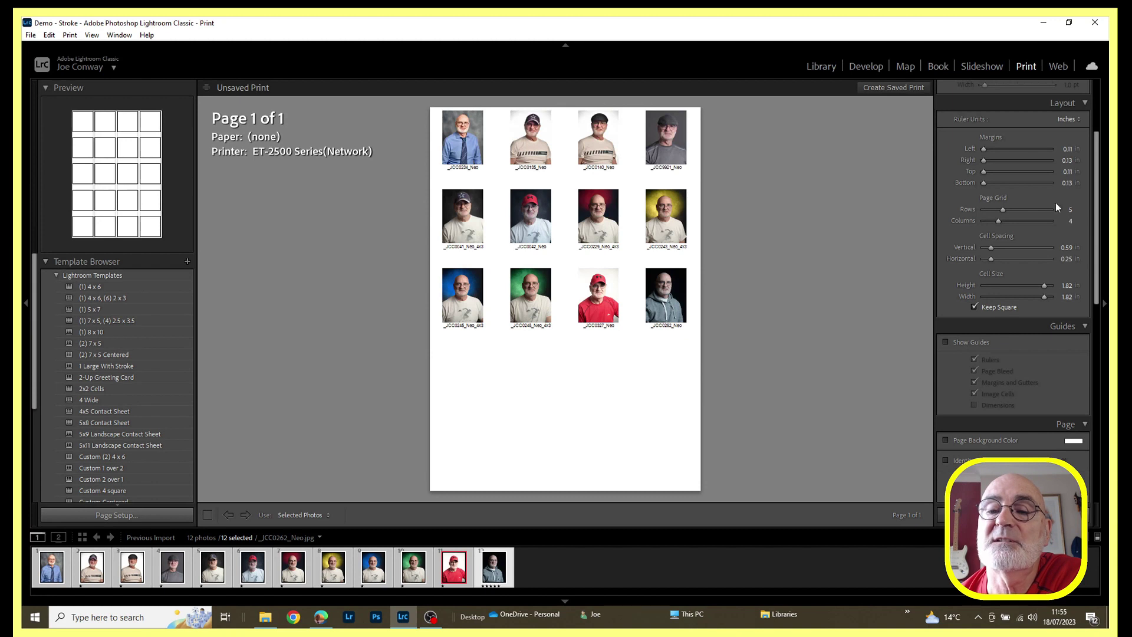
drag(984, 171, 988, 173)
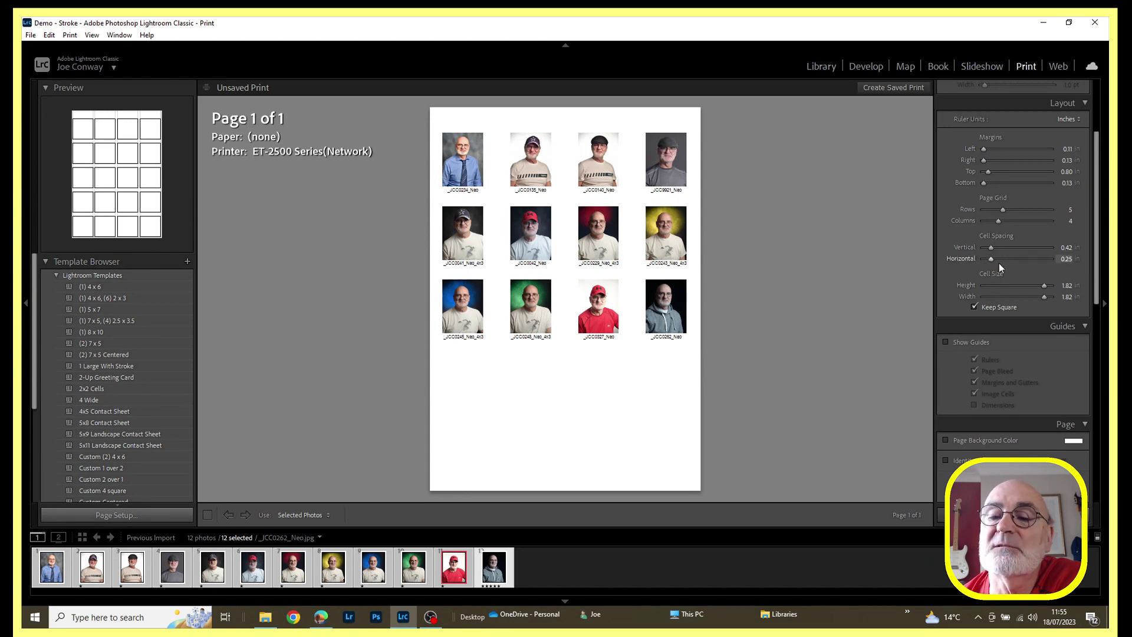
scroll(1013, 346, down, 3)
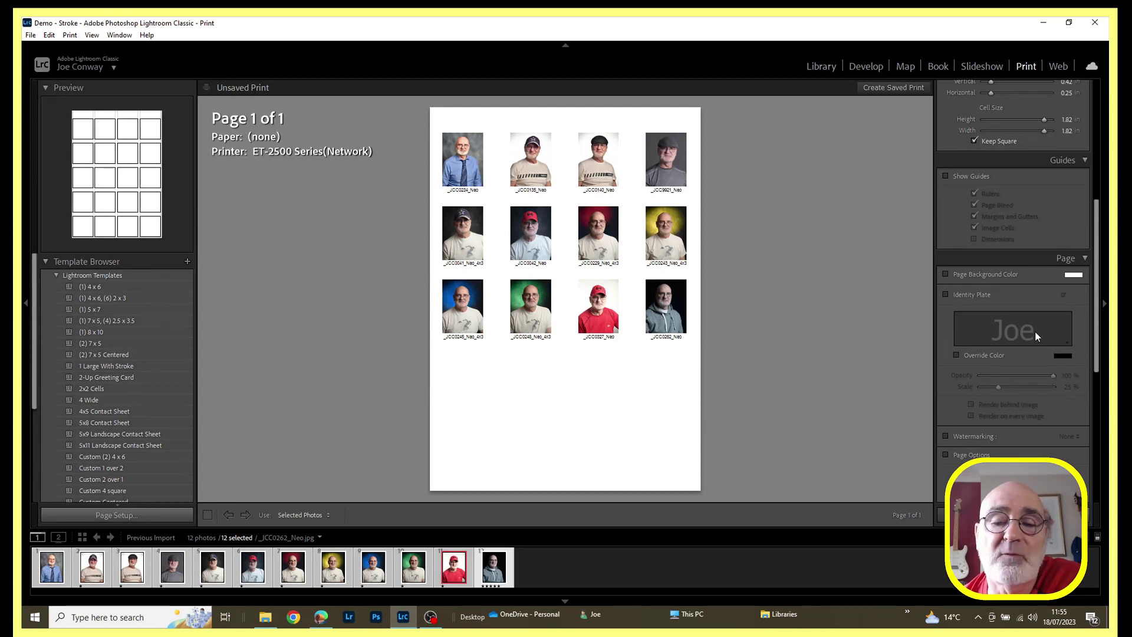
scroll(1028, 345, down, 2)
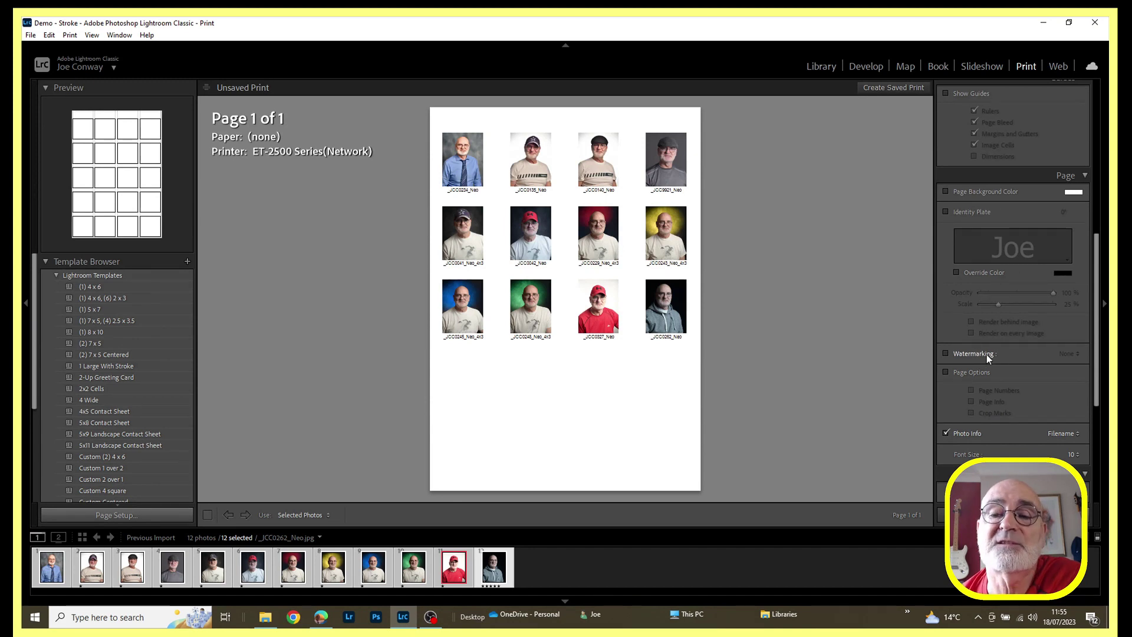
scroll(985, 341, up, 6)
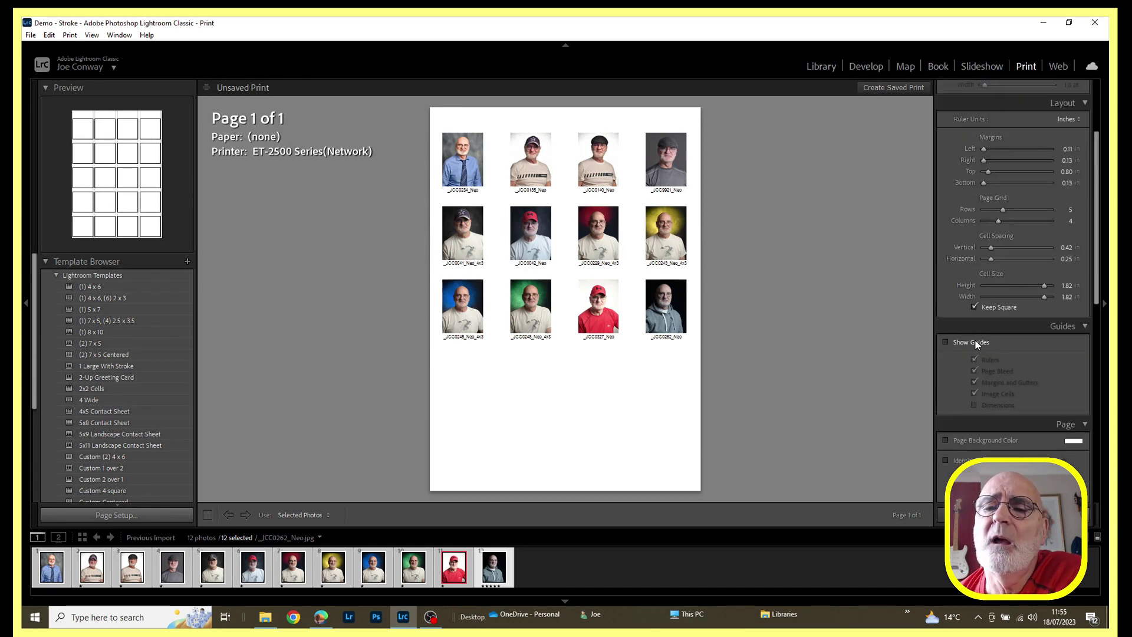
scroll(975, 341, up, 3)
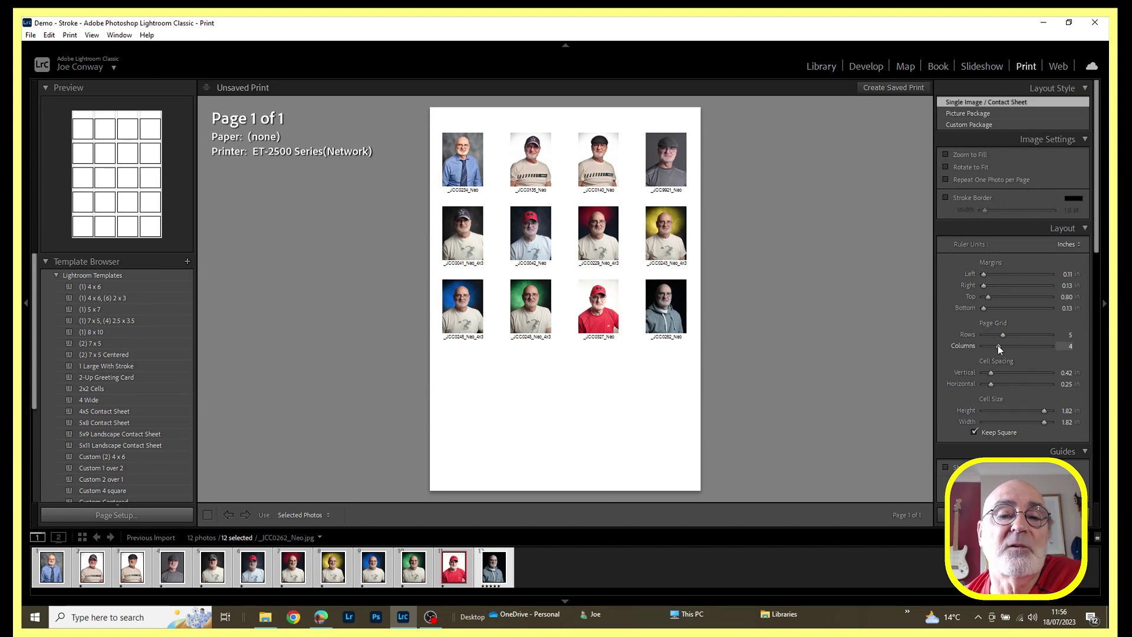
drag(998, 345, 995, 345)
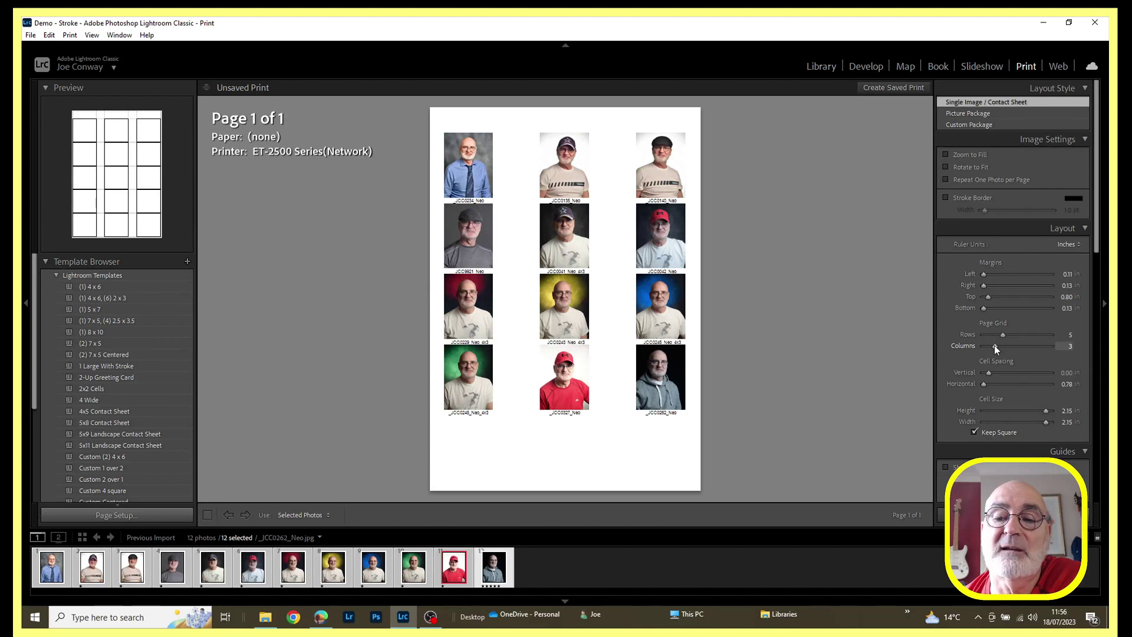
drag(994, 346, 990, 347)
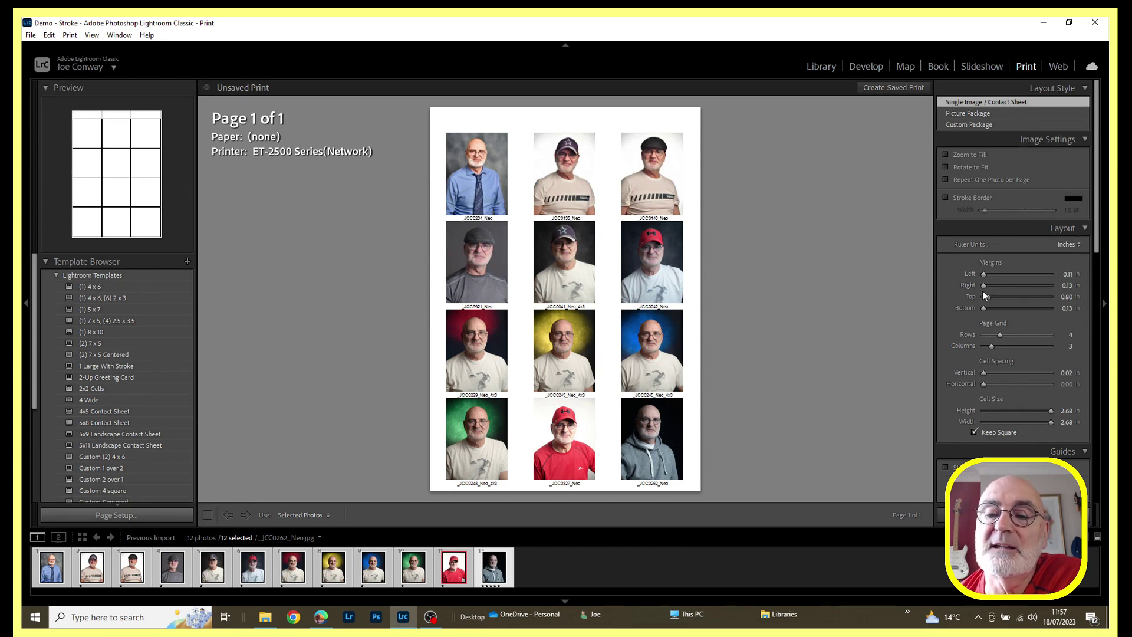
- Set the bottom margin to 0.38 in and try to reduce the horizontal and vertical cell spacing further
drag(984, 309, 986, 310)
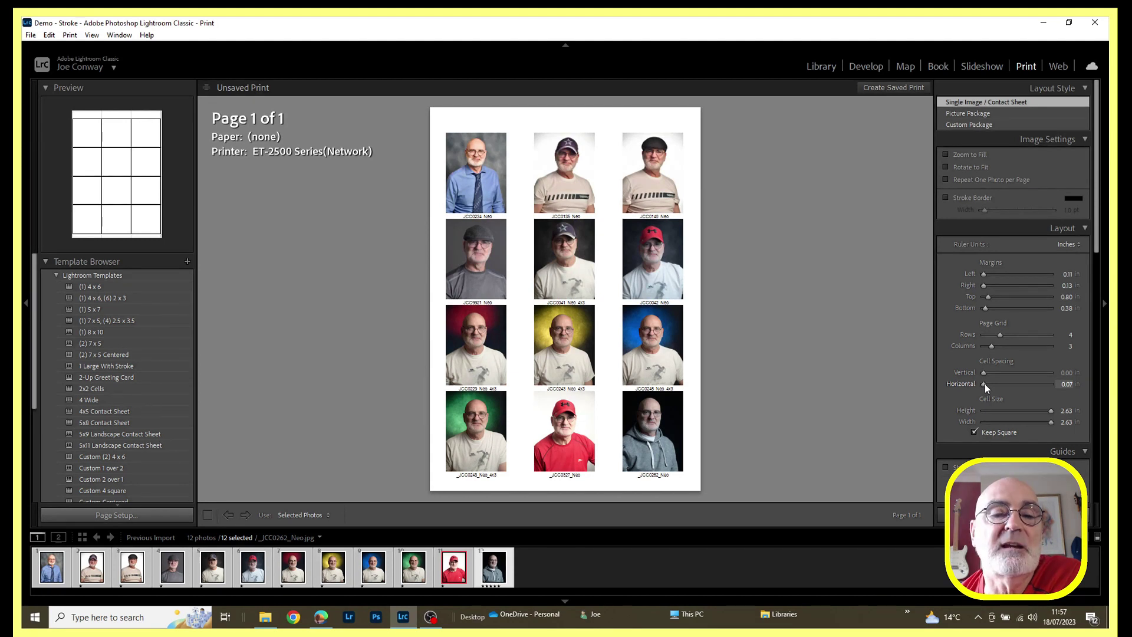
drag(985, 384, 982, 385)
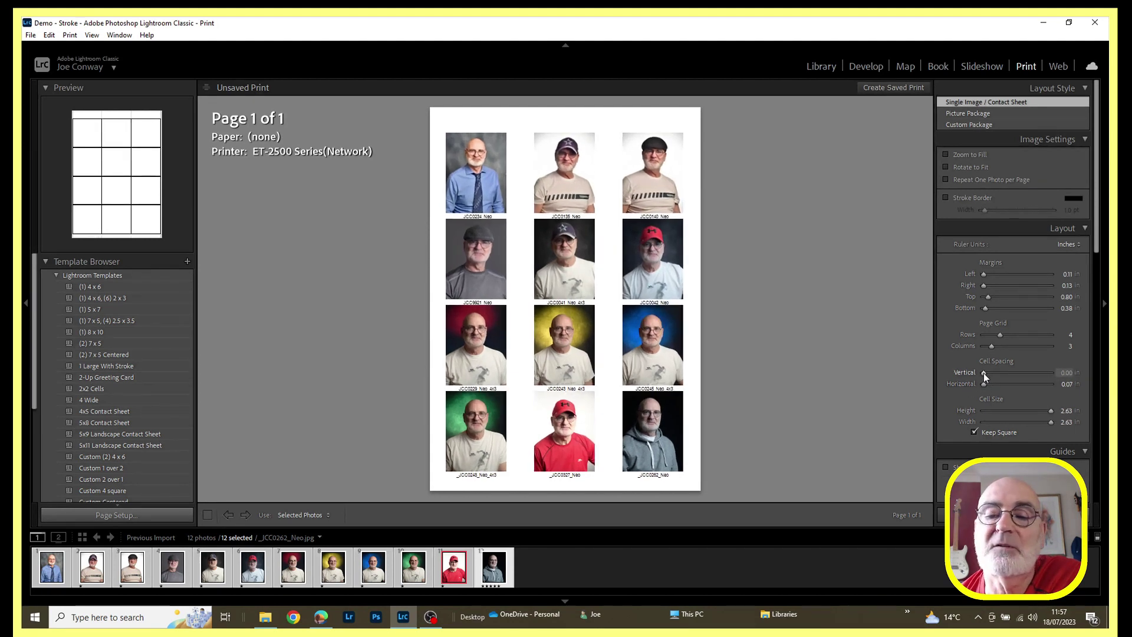
mouse_move(984, 373)
mouse_down()
mouse_move(997, 375)
mouse_move(970, 376)
mouse_up()
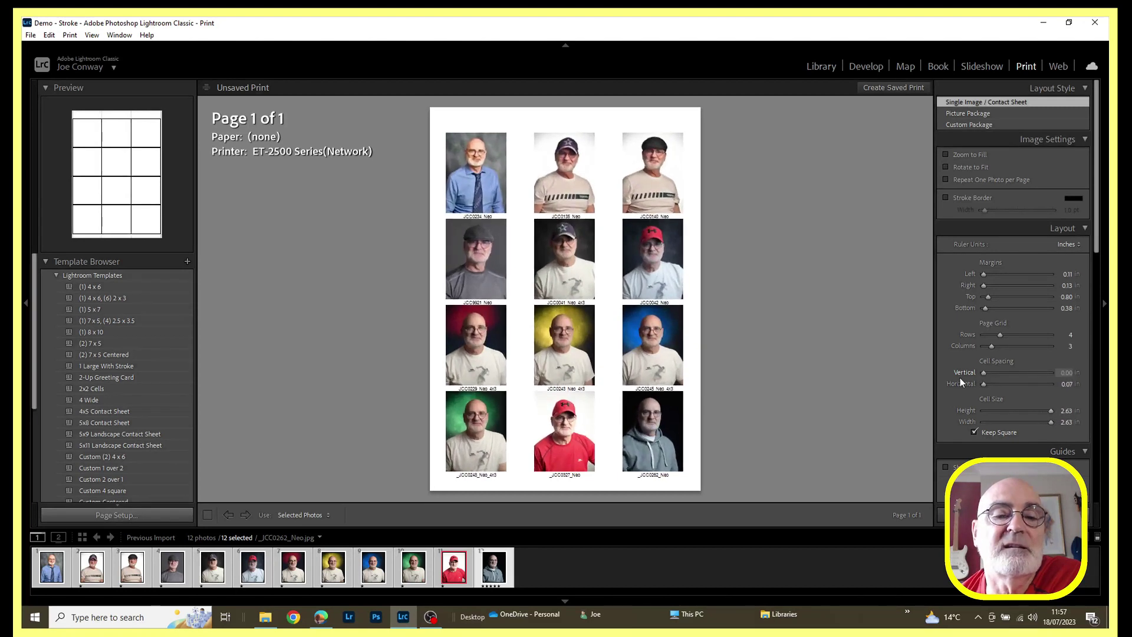
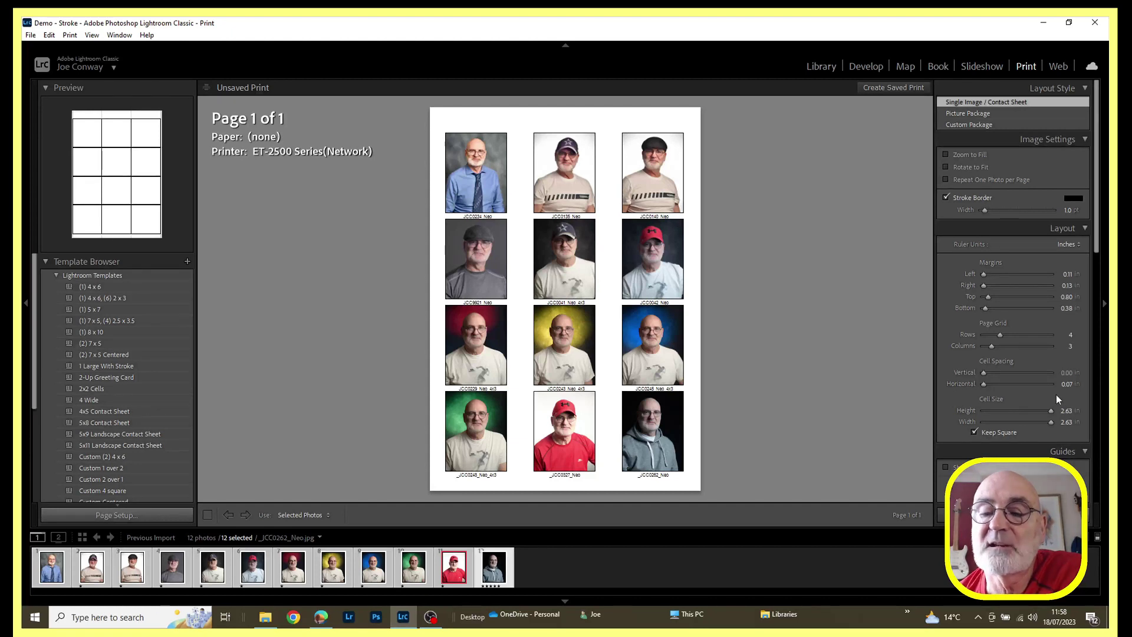
- Turn off the filename photo info printed beneath the portraits
scroll(1046, 394, down, 3)
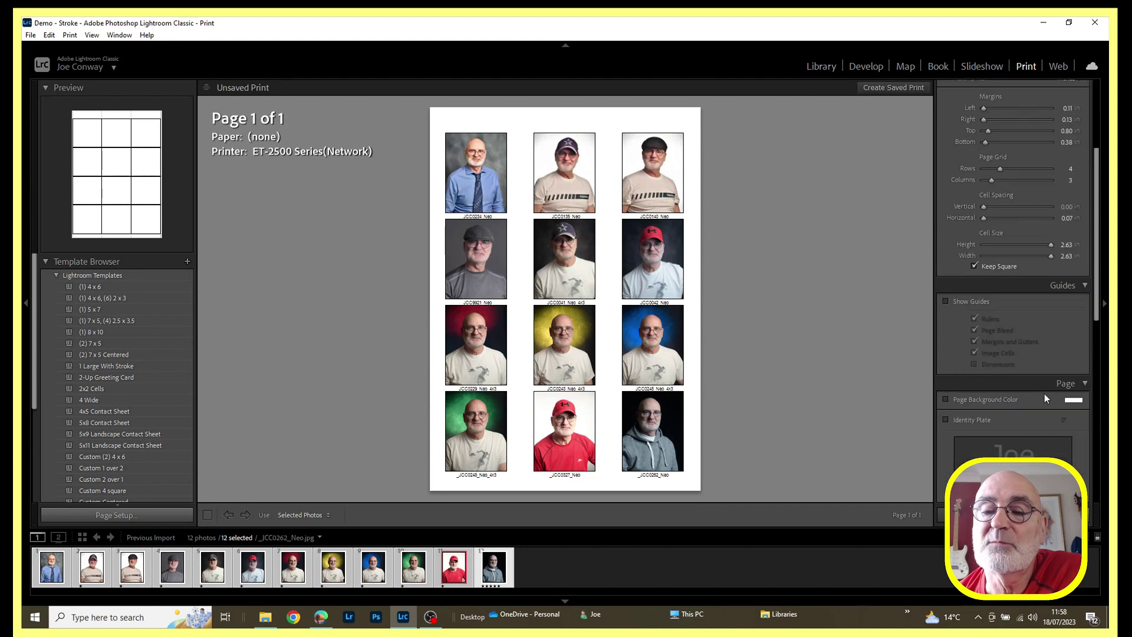
scroll(1042, 394, down, 2)
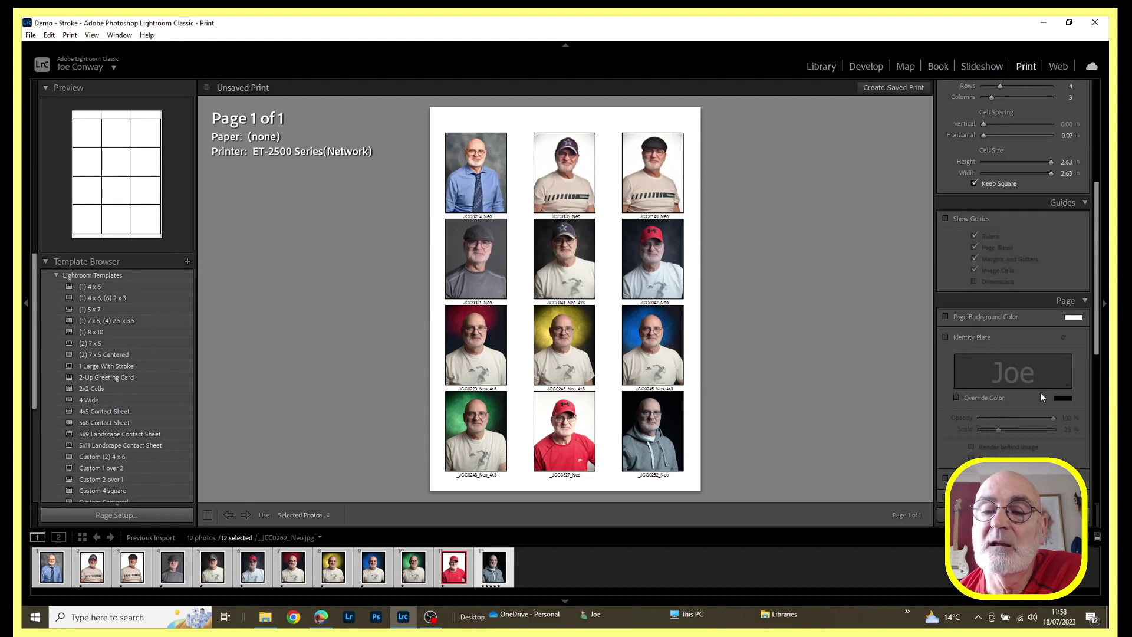
scroll(1041, 391, down, 2)
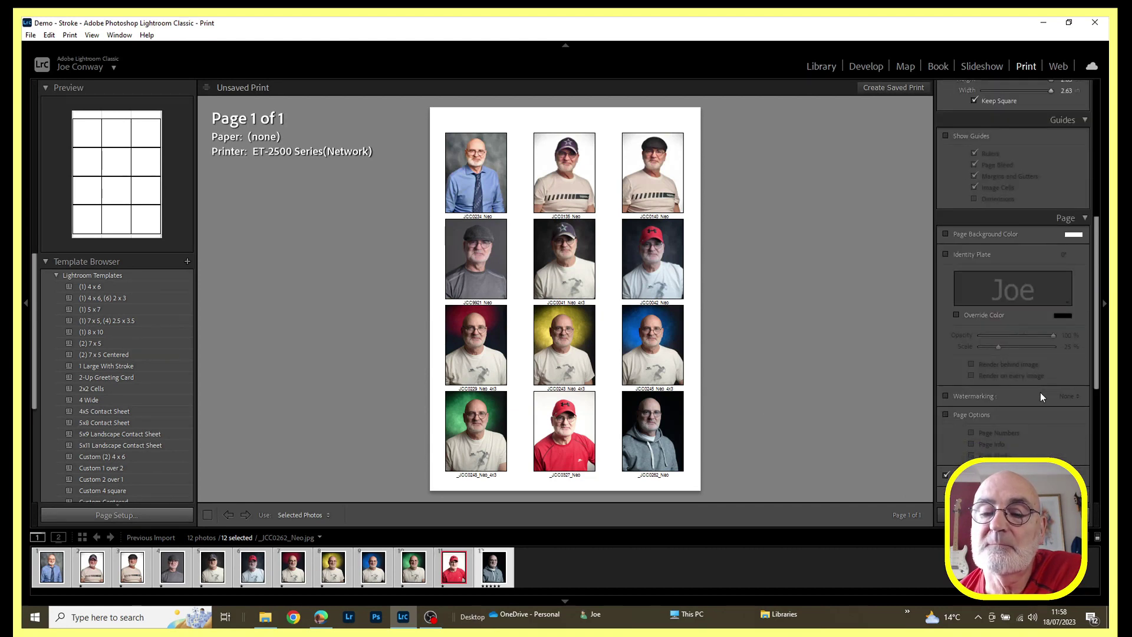
click(945, 476)
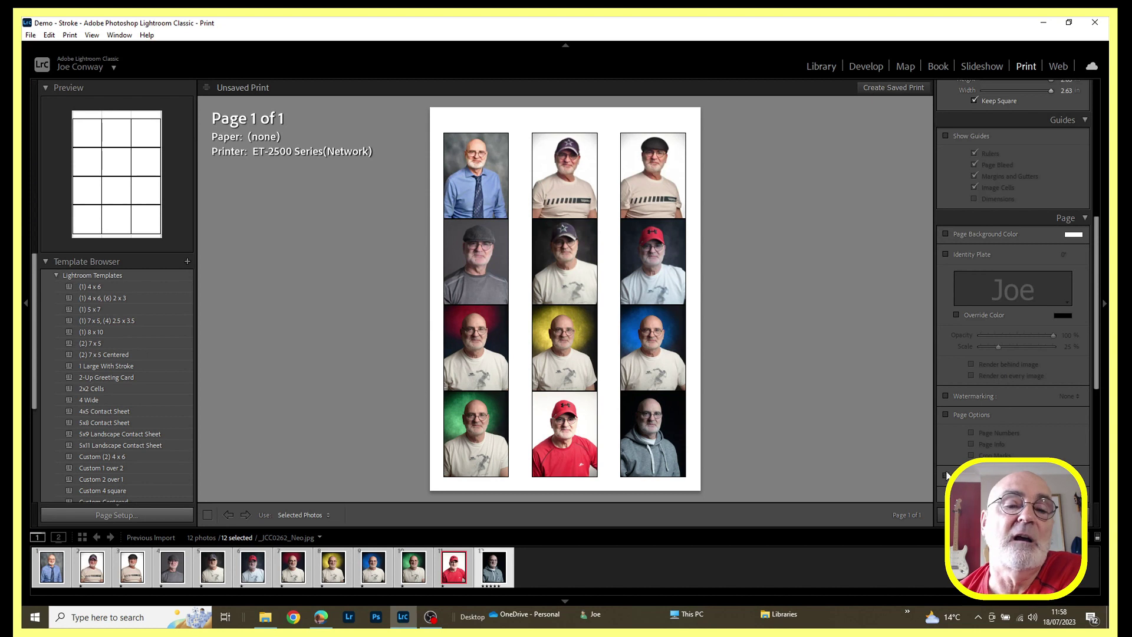
- Set the horizontal cell spacing between the portraits to 0.25 in
scroll(1029, 348, up, 3)
scroll(1028, 348, up, 3)
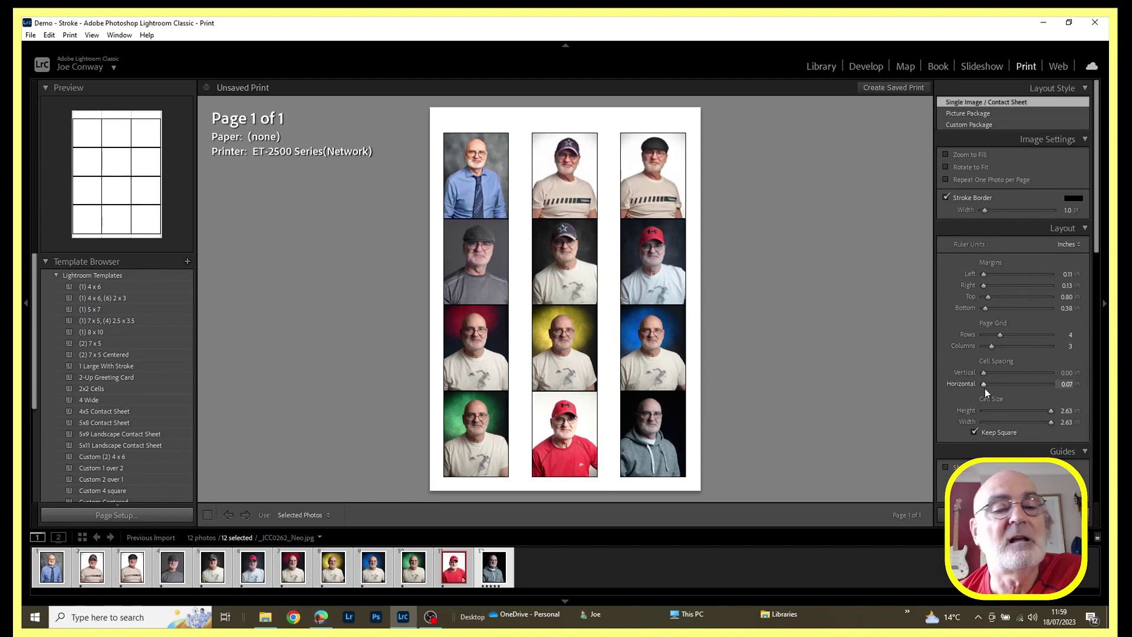
drag(985, 386, 988, 389)
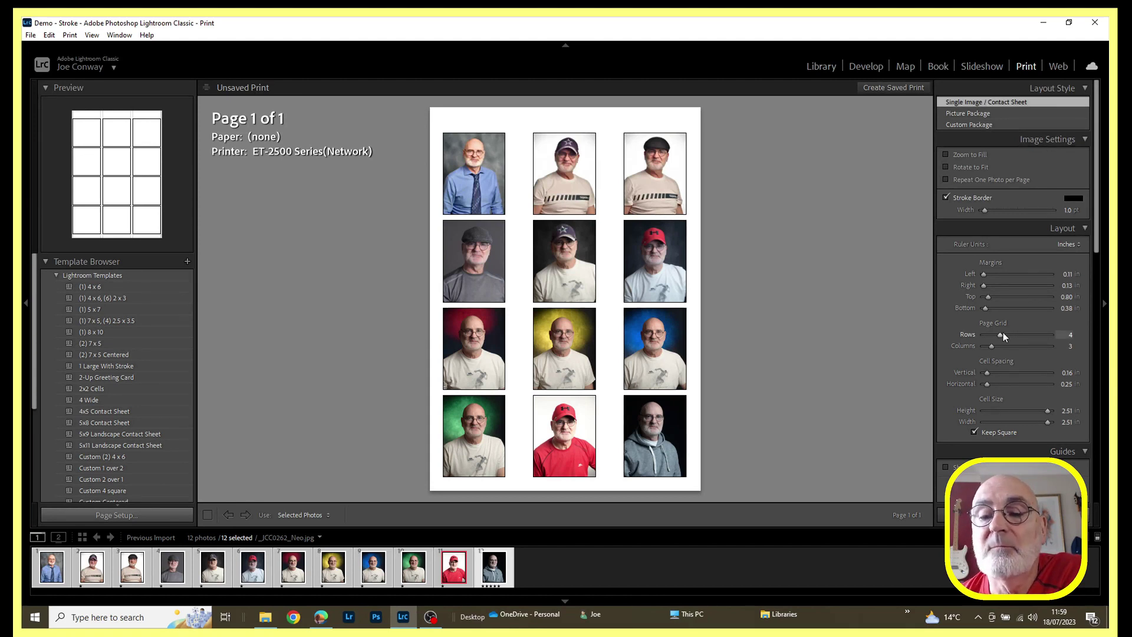
- Turn on the page background colour, try red, orange and green, and settle on teal with hue 183°, saturation 99% and lightness 30%
scroll(1018, 342, down, 3)
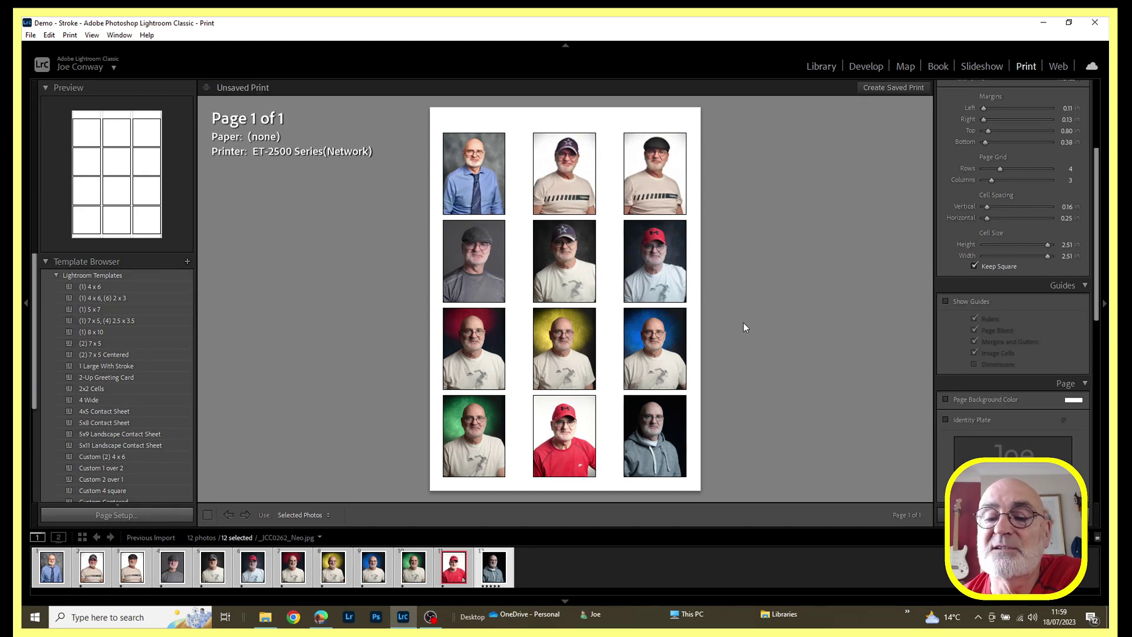
click(947, 400)
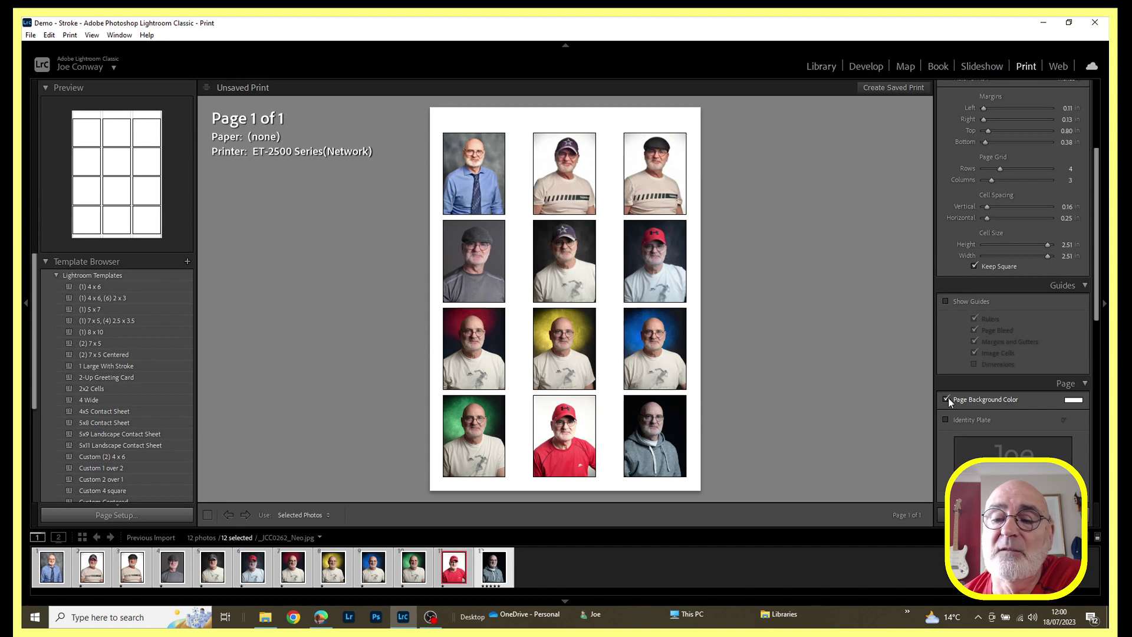
click(1074, 401)
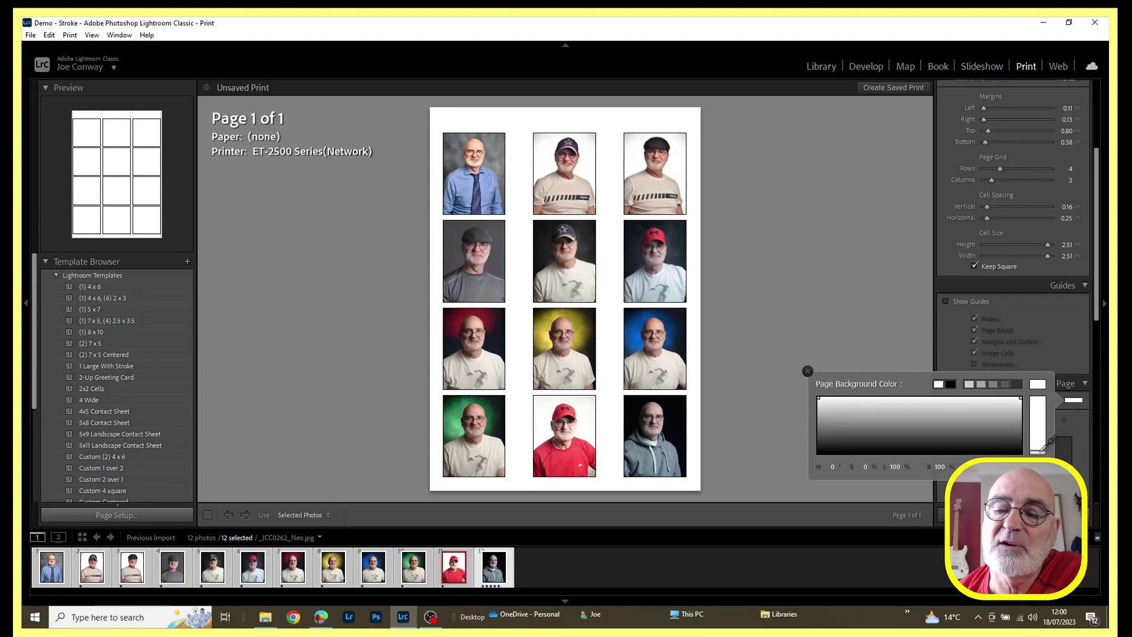
drag(1041, 443, 1042, 394)
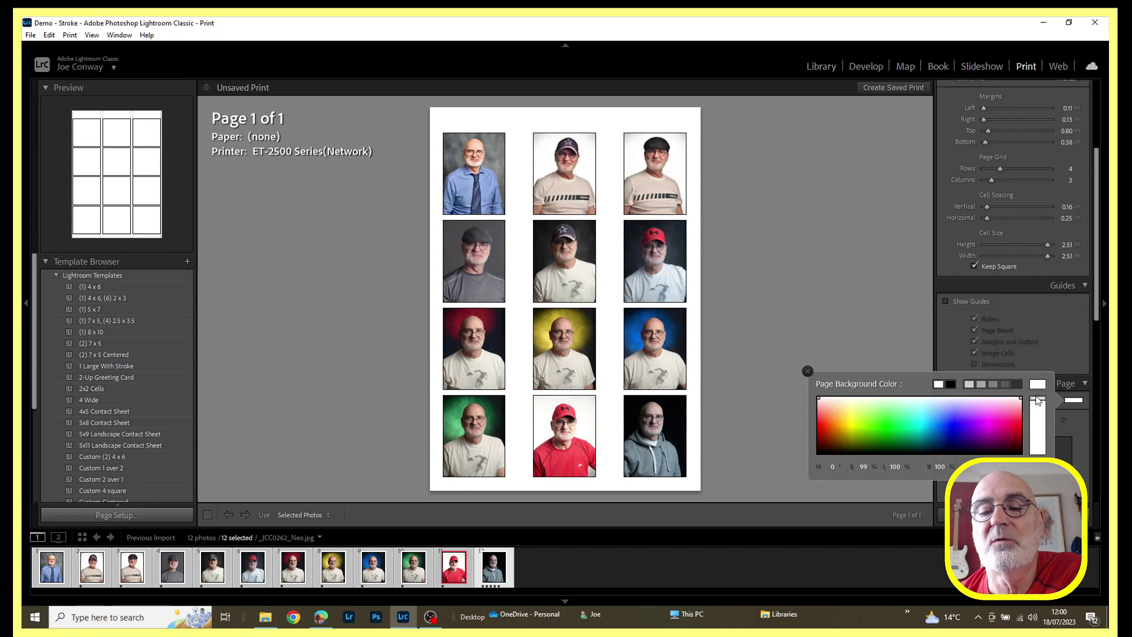
click(823, 429)
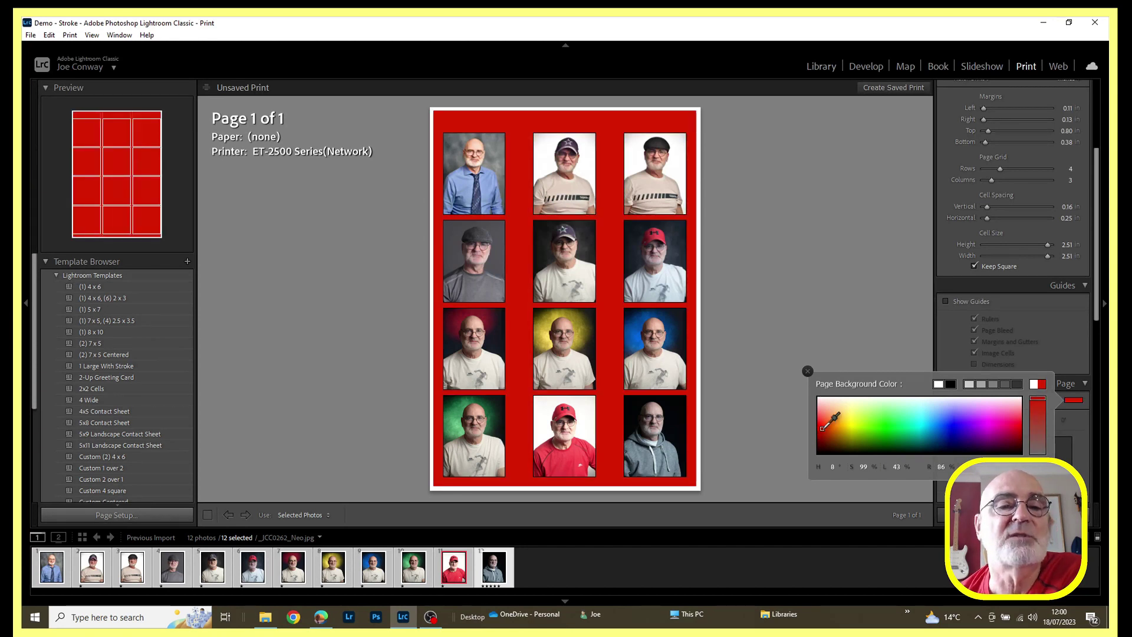
click(836, 431)
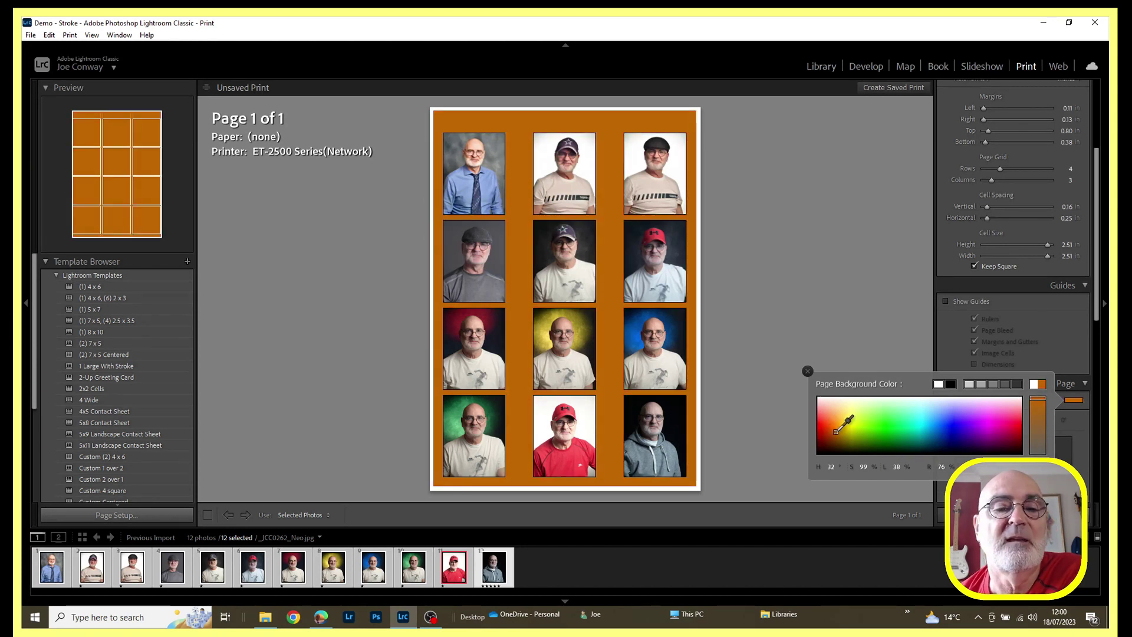
click(857, 434)
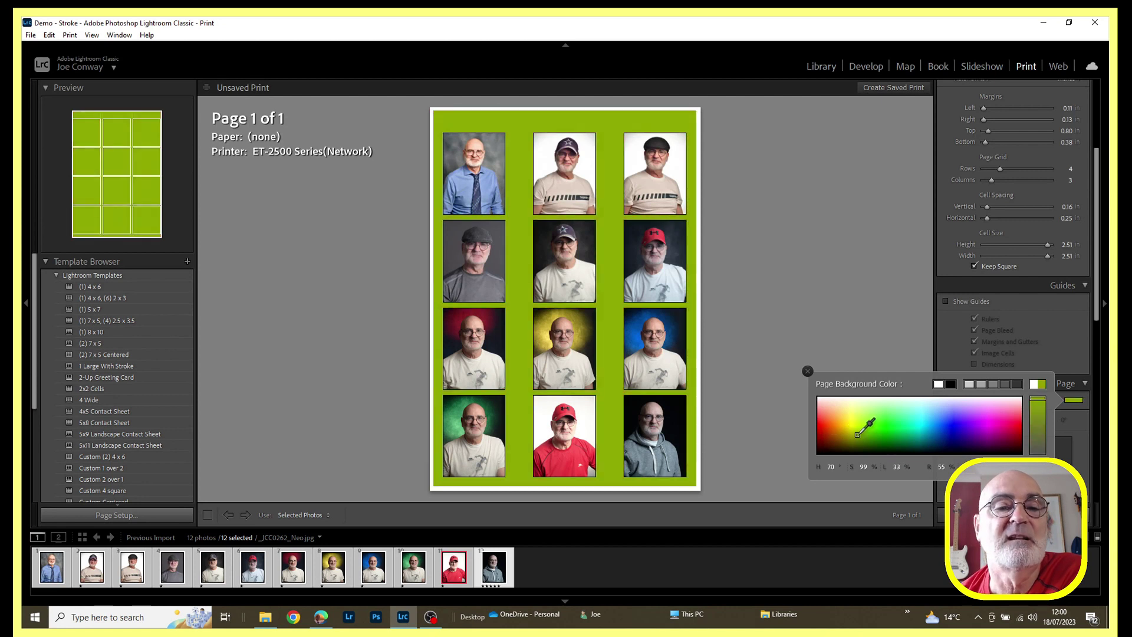
click(921, 436)
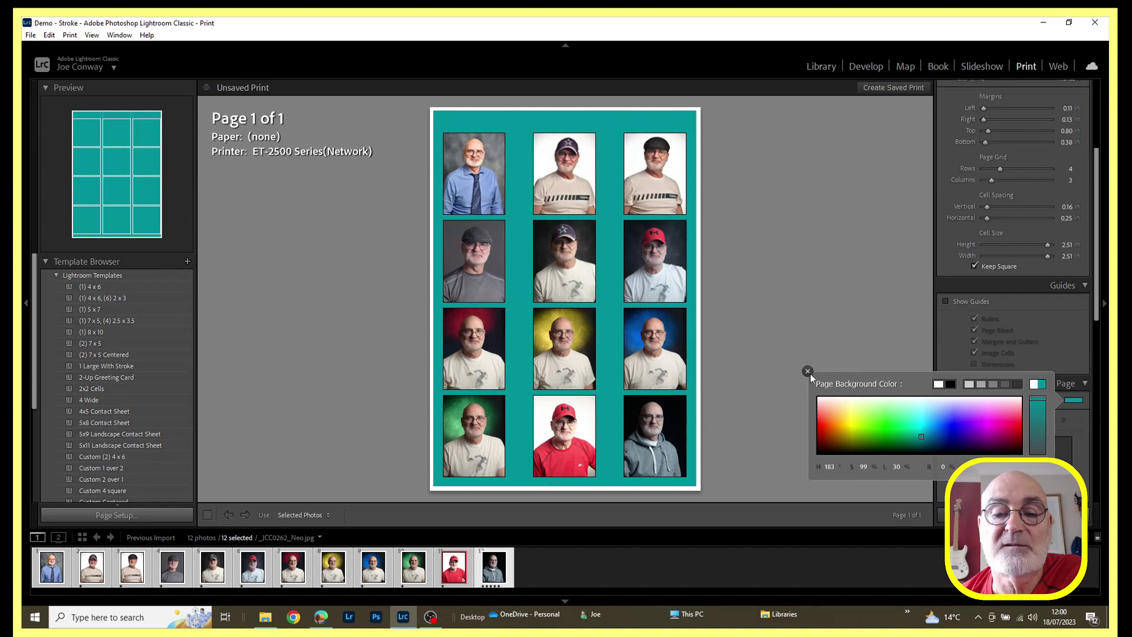
click(807, 372)
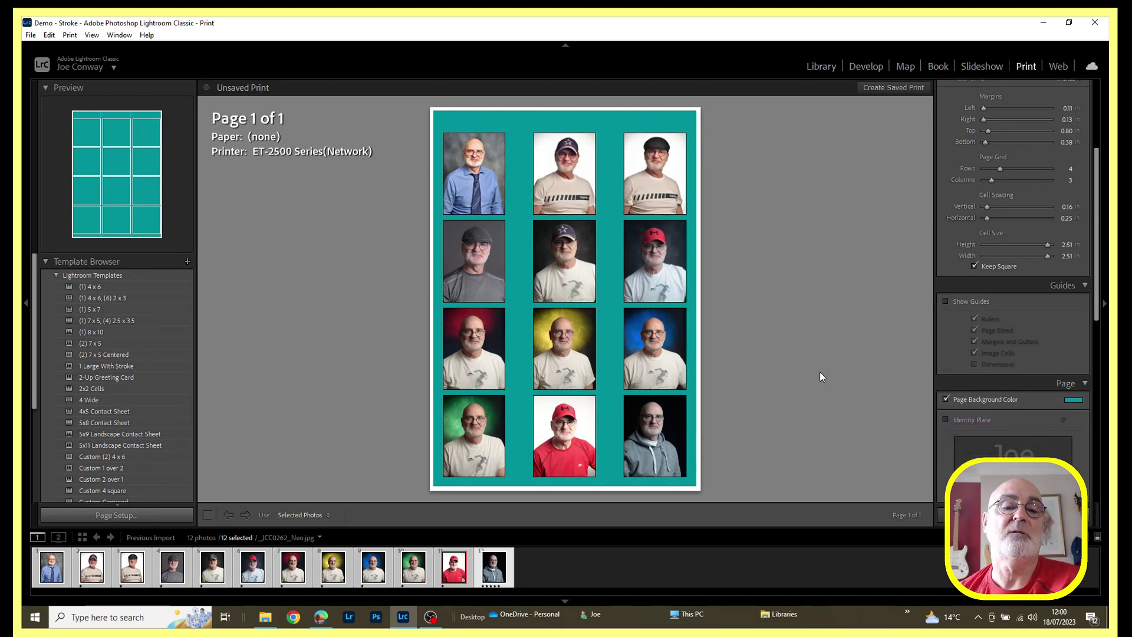
- Try the identity plate overlay on the contact sheet and turn it back off
click(946, 420)
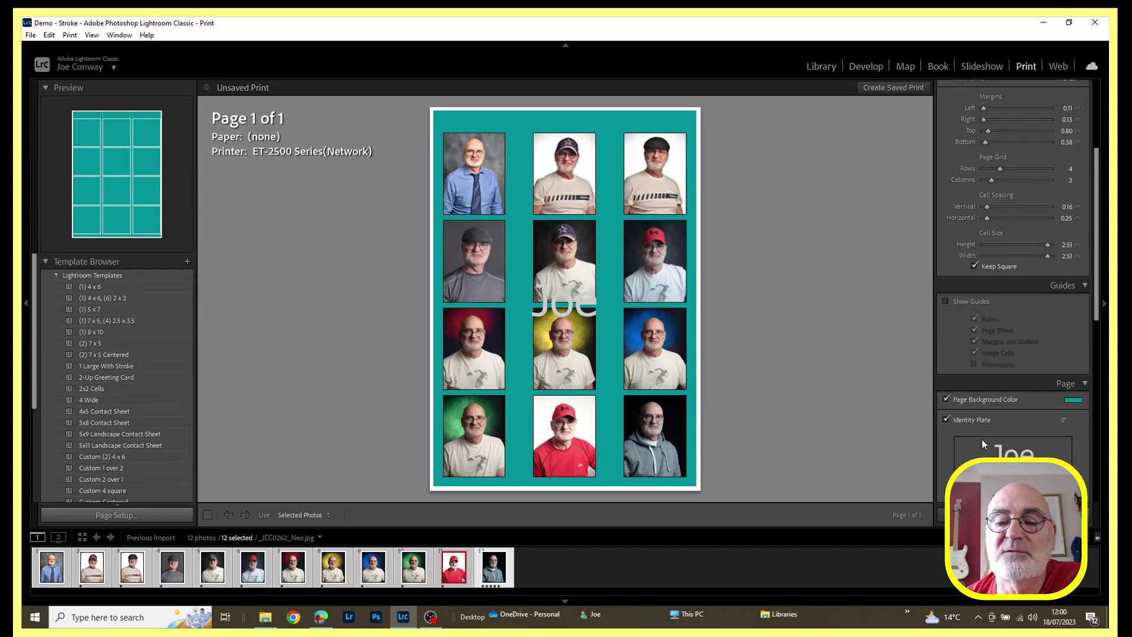
click(946, 418)
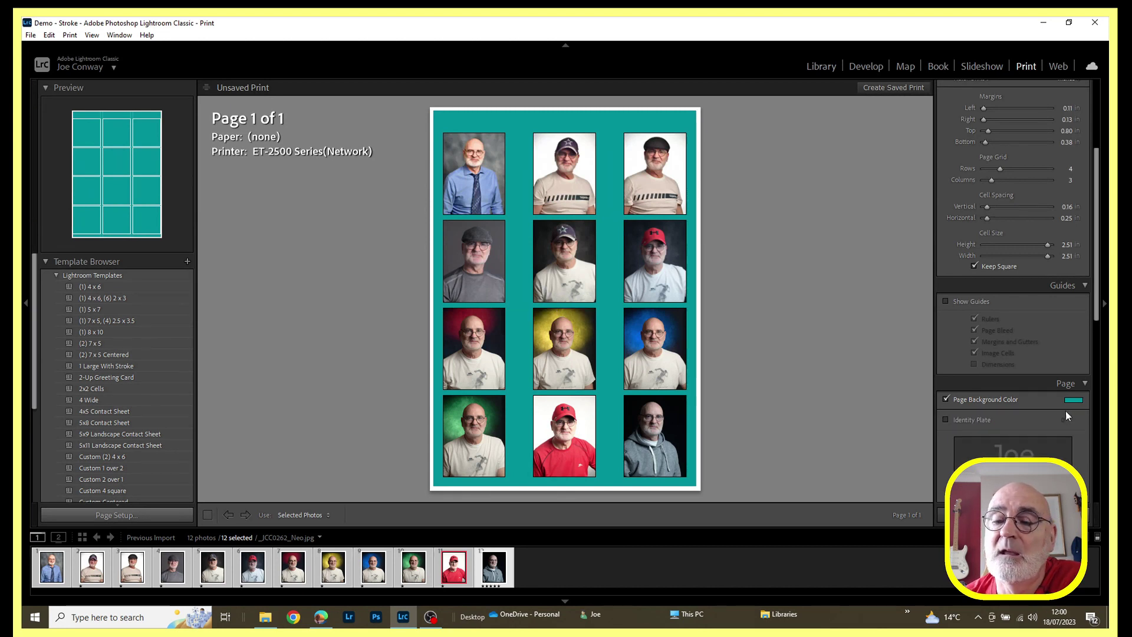
- Set the print job's output to JPEG File
drag(1098, 282, 1100, 394)
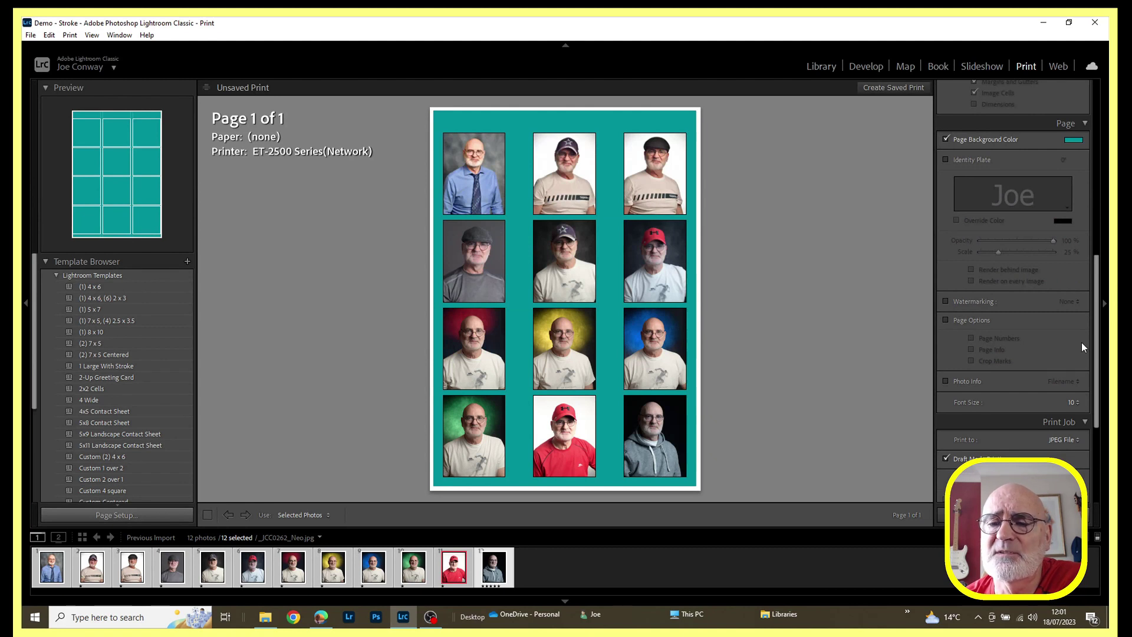
drag(1100, 332, 1099, 373)
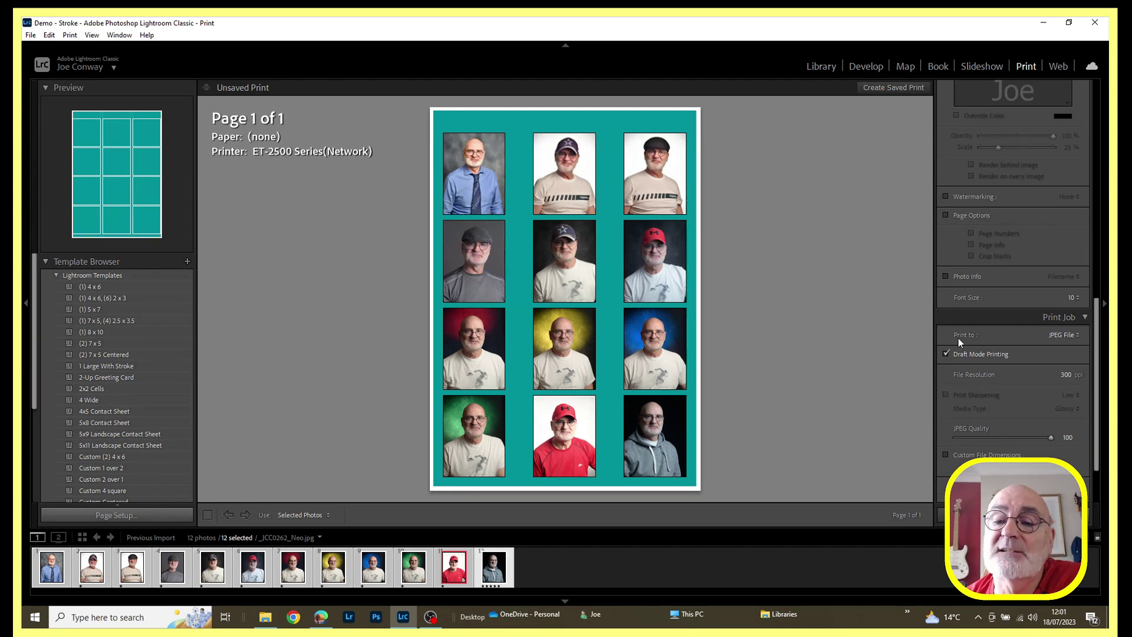
click(1077, 335)
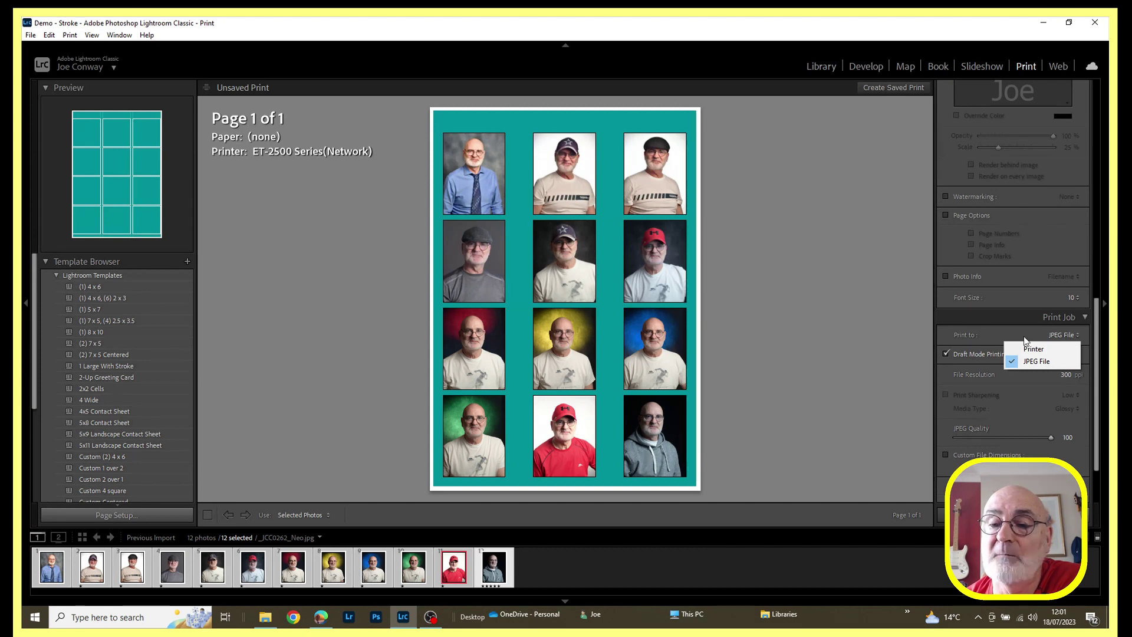
click(1041, 364)
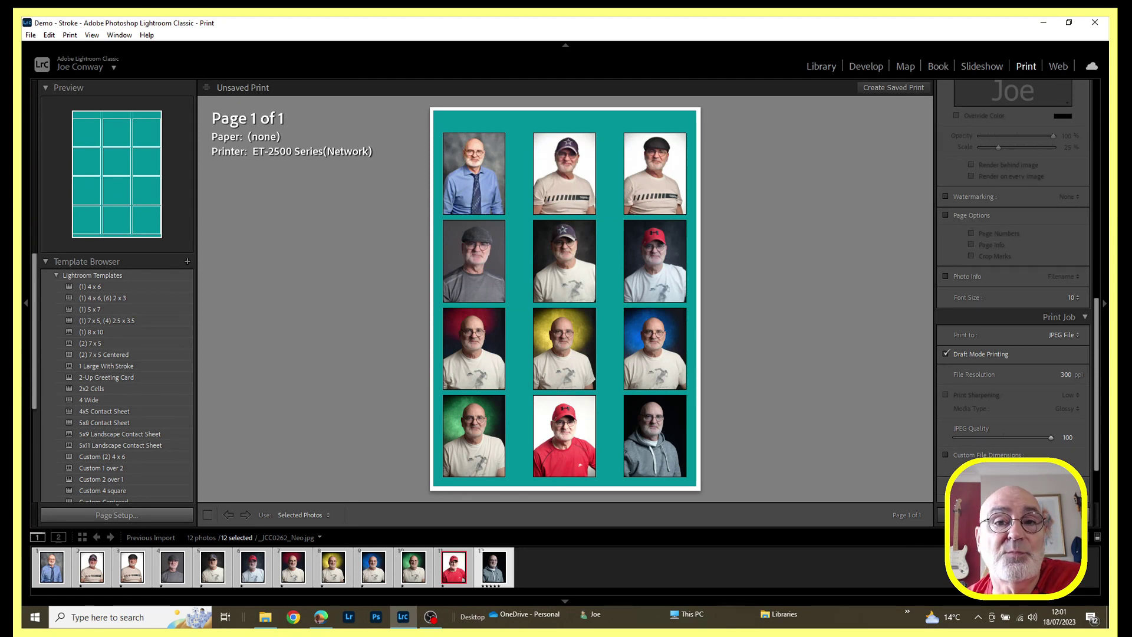
- Print the contact sheet to a JPEG named "Contact Demo 2" in the "Demo - Stroke" folder under Pictures
key(ctrl+p)
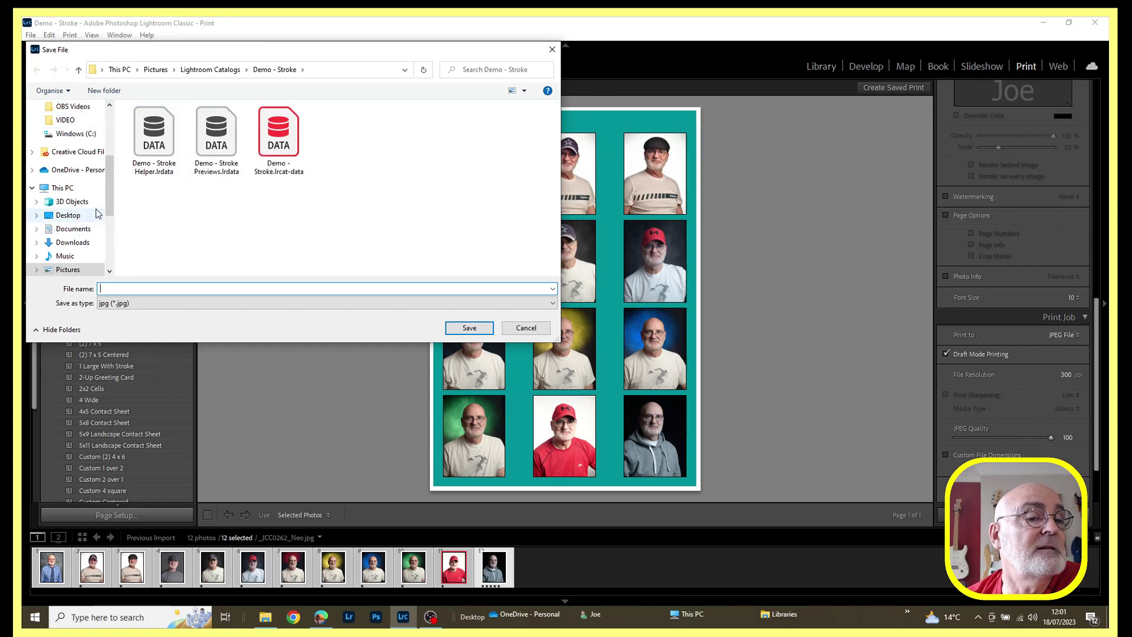
drag(107, 196, 112, 243)
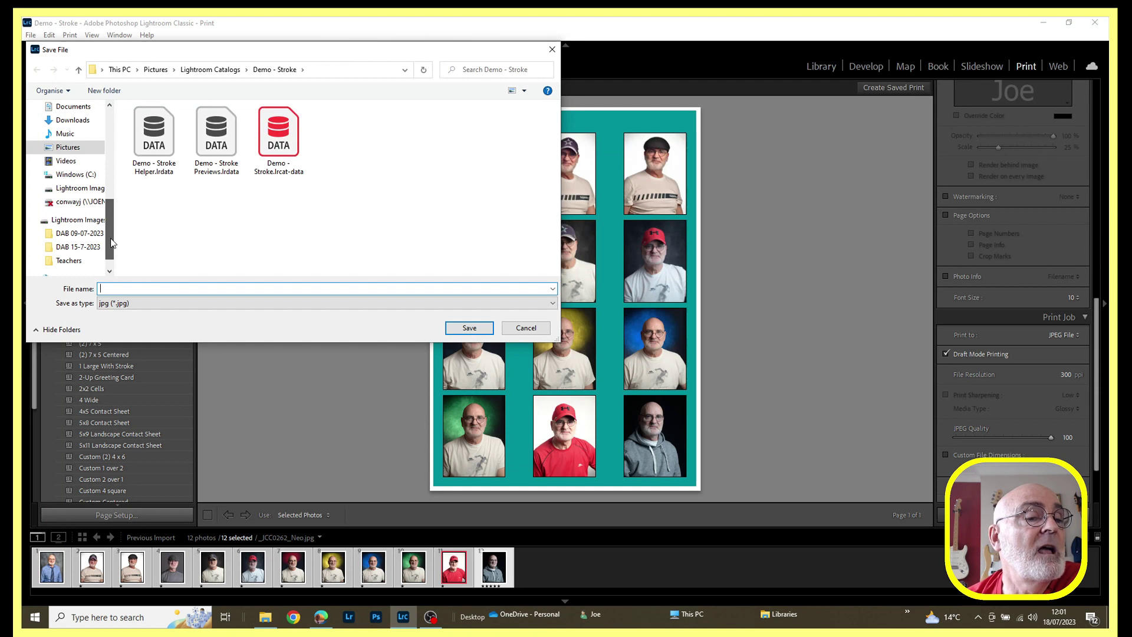
click(65, 215)
double_click(154, 133)
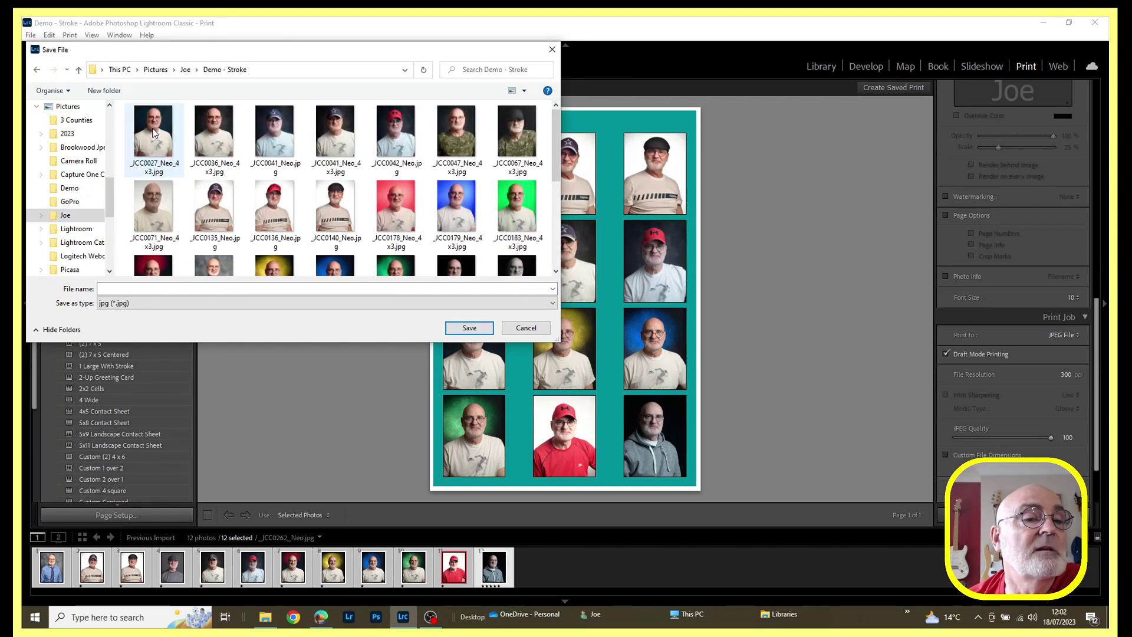
click(133, 288)
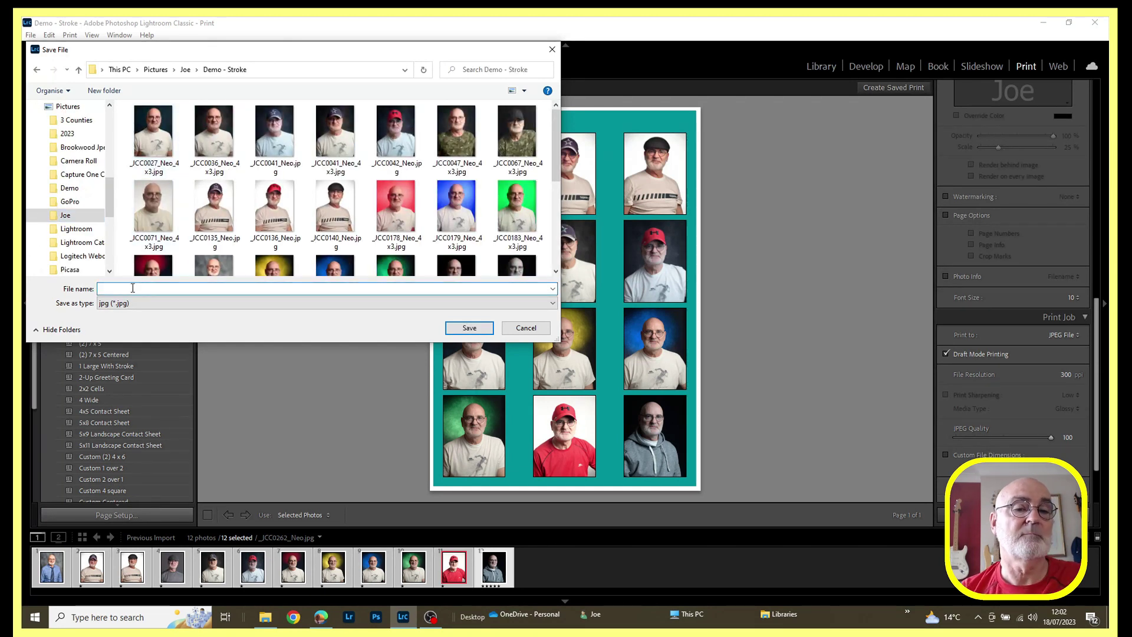
text(Co)
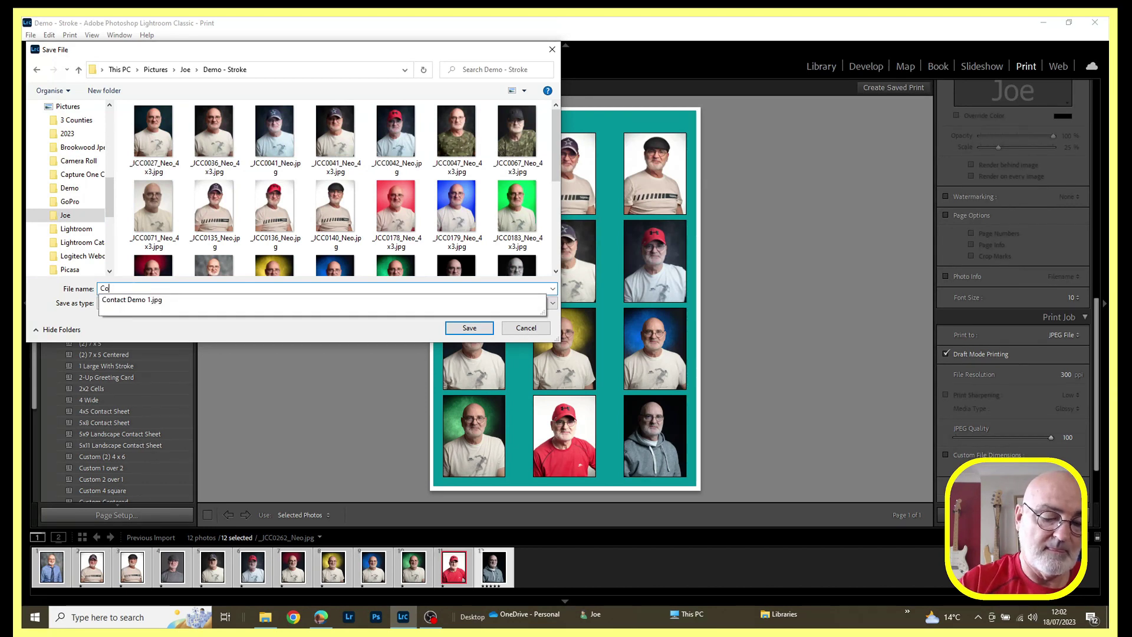
text(ntact)
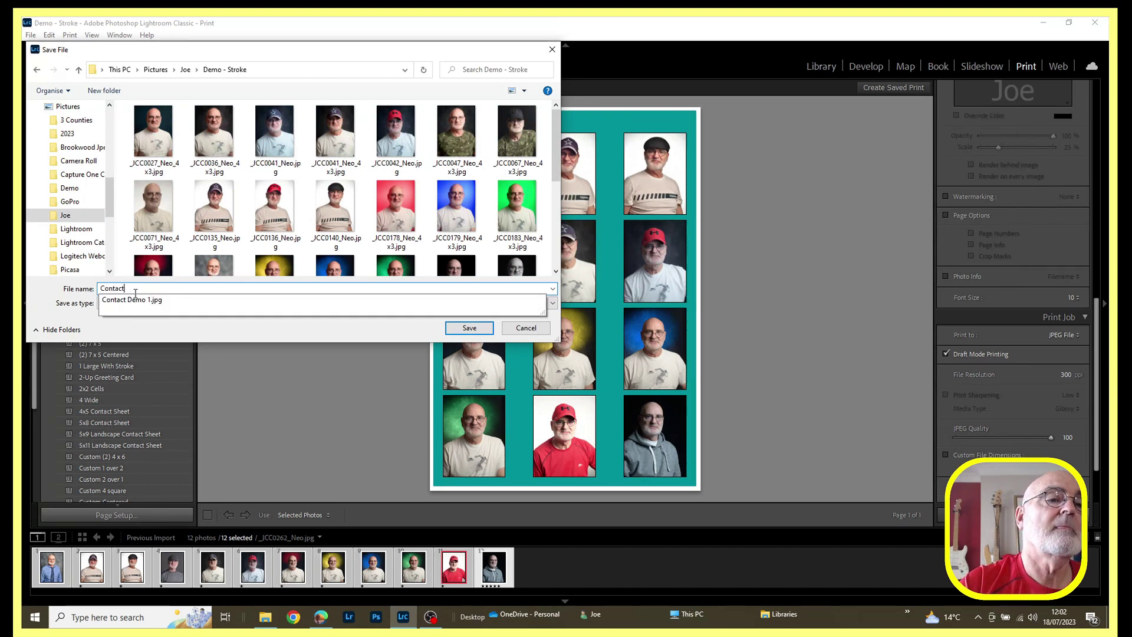
text( Demo)
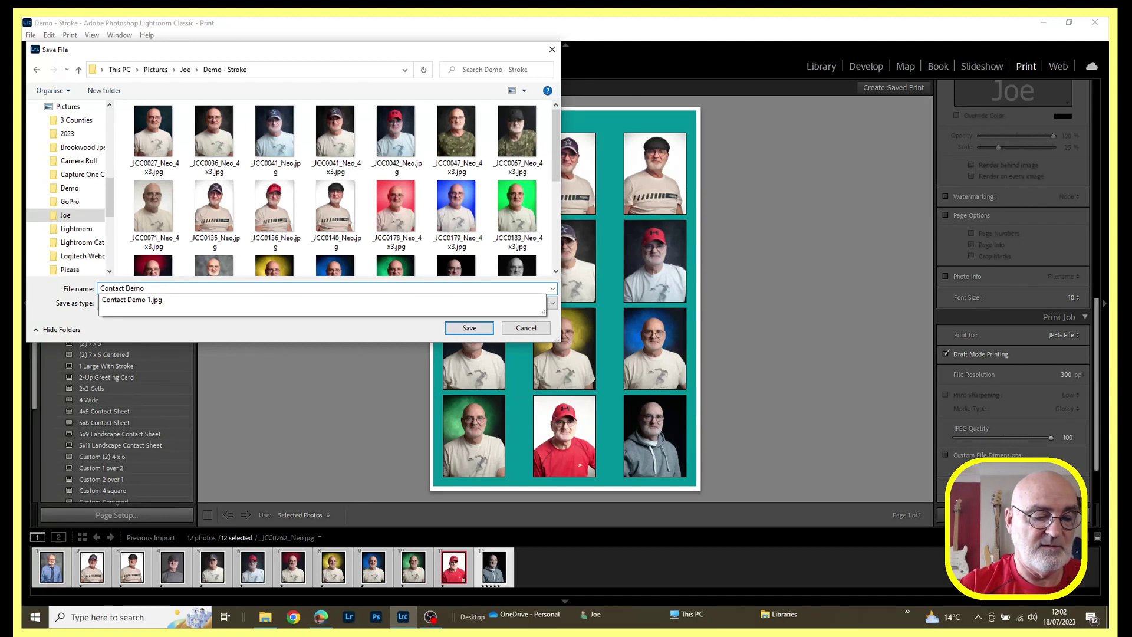
text( 2)
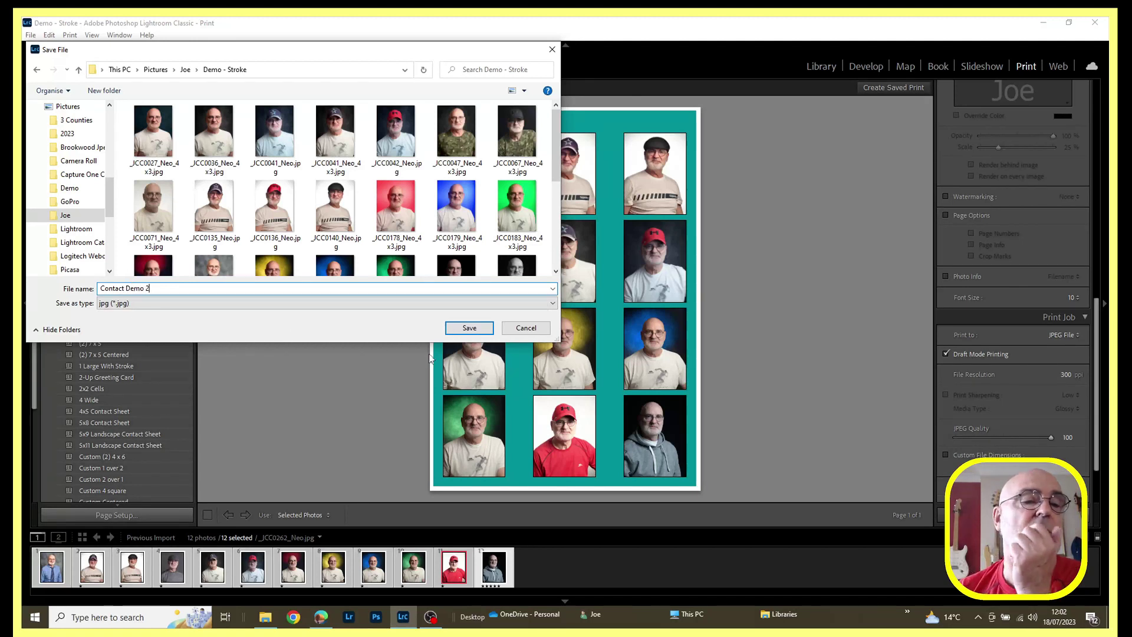
click(469, 328)
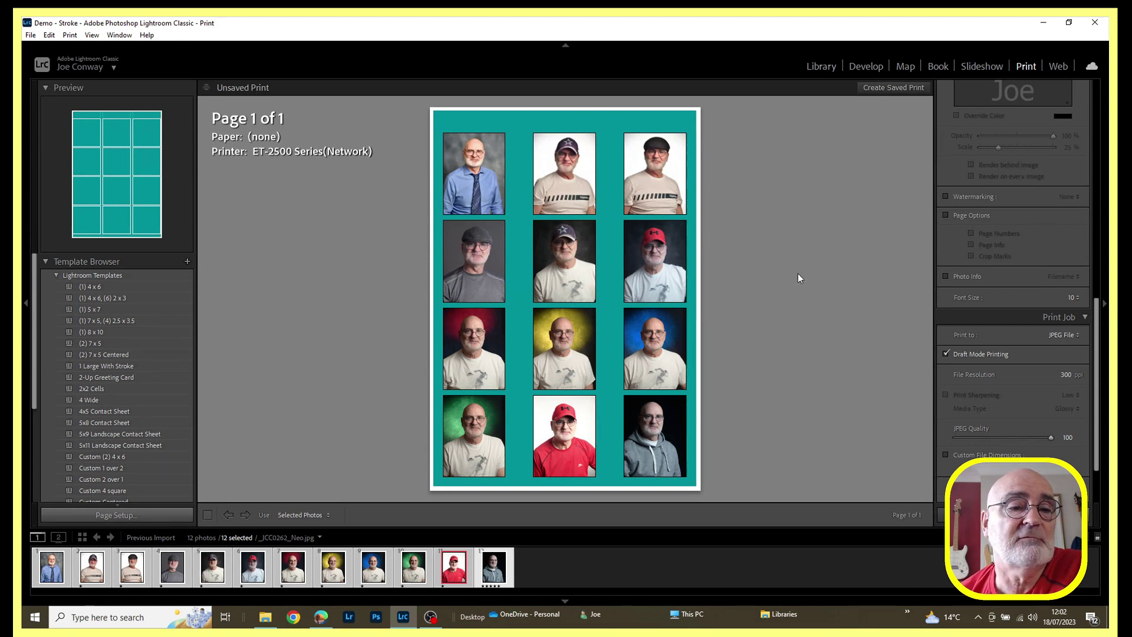
- Review the order of the portraits in the Library grid and return to the Print module
click(822, 66)
scroll(586, 368, up, 4)
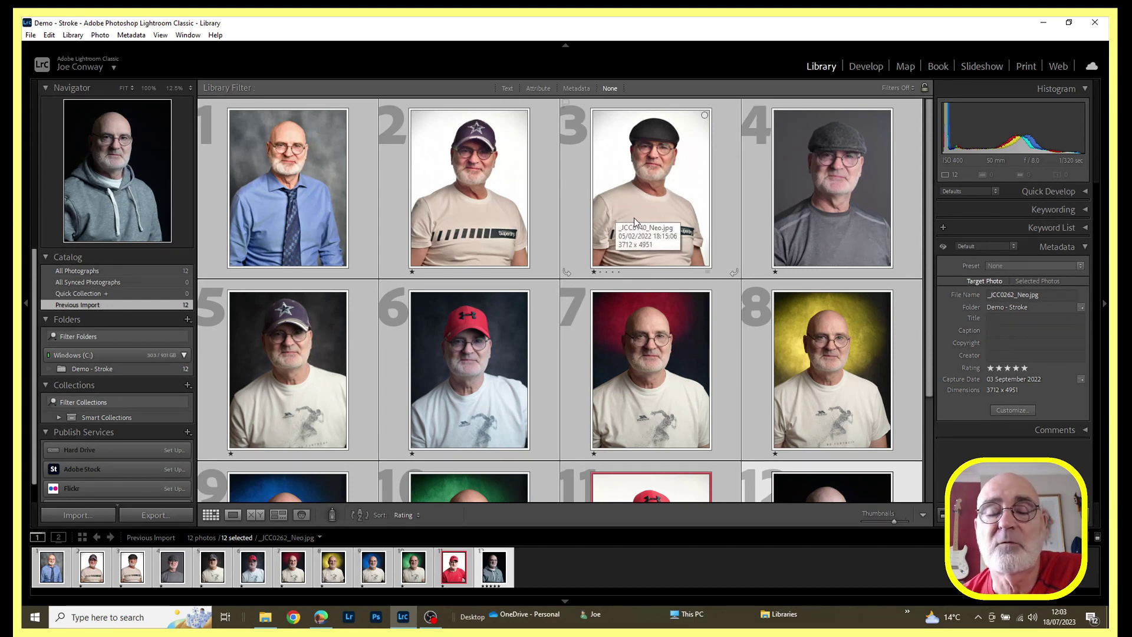
click(1026, 66)
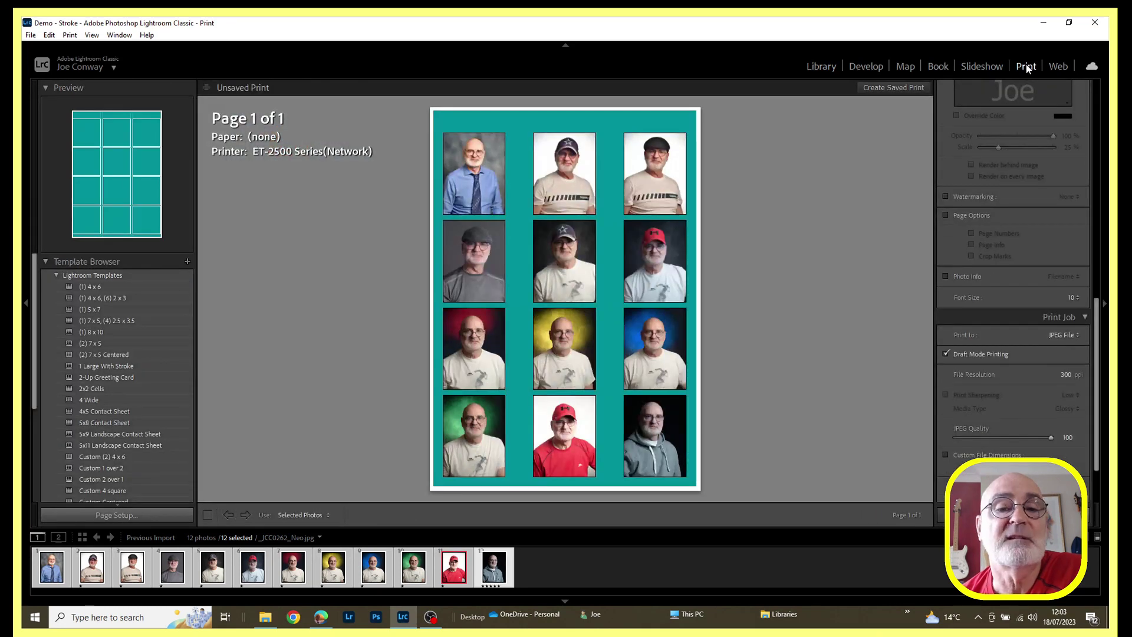